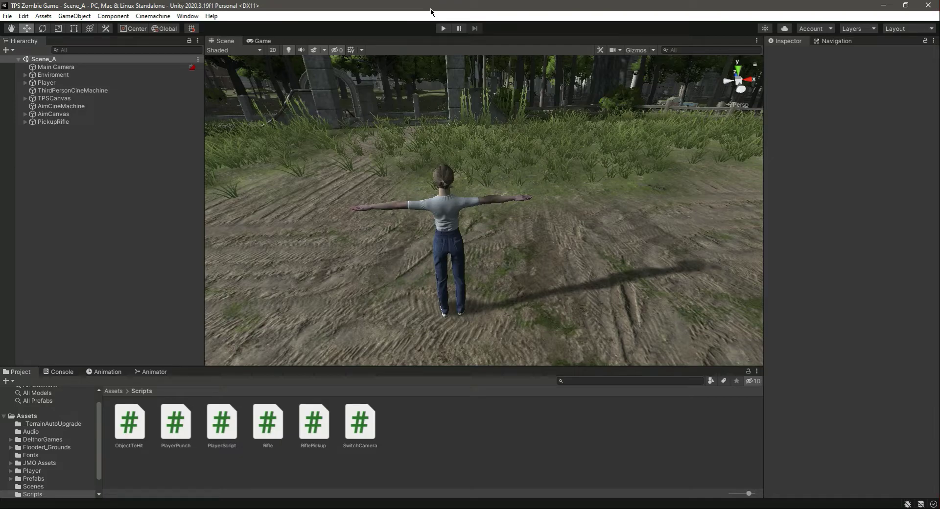
# - Switch to Mixamo in the browser and look through the character library for a suitable zombie character
pyautogui.hotkey('alt', 'Tab')
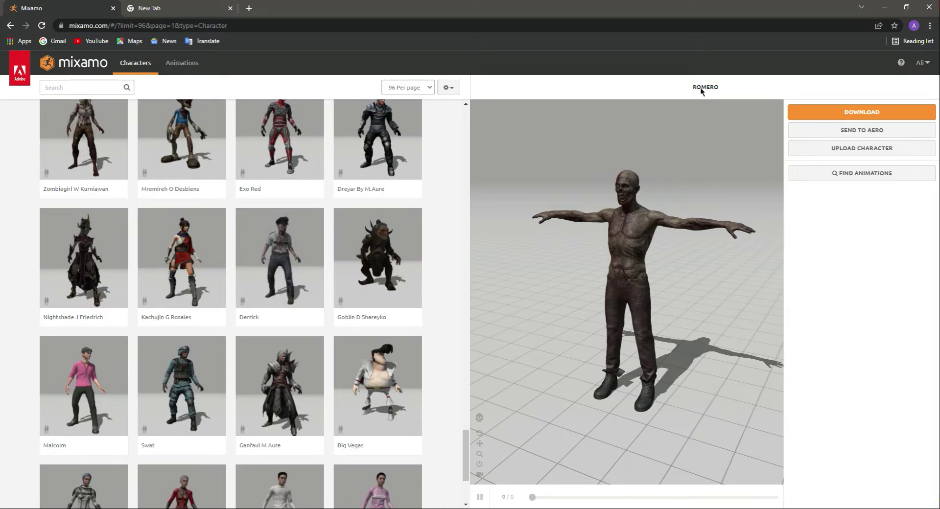
pyautogui.scroll(20, 309, 263)
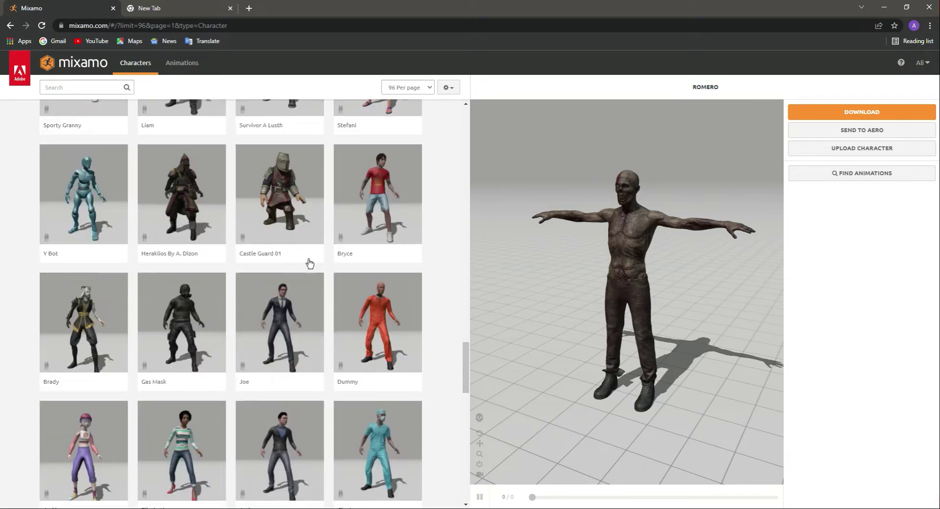
pyautogui.scroll(15, 310, 263)
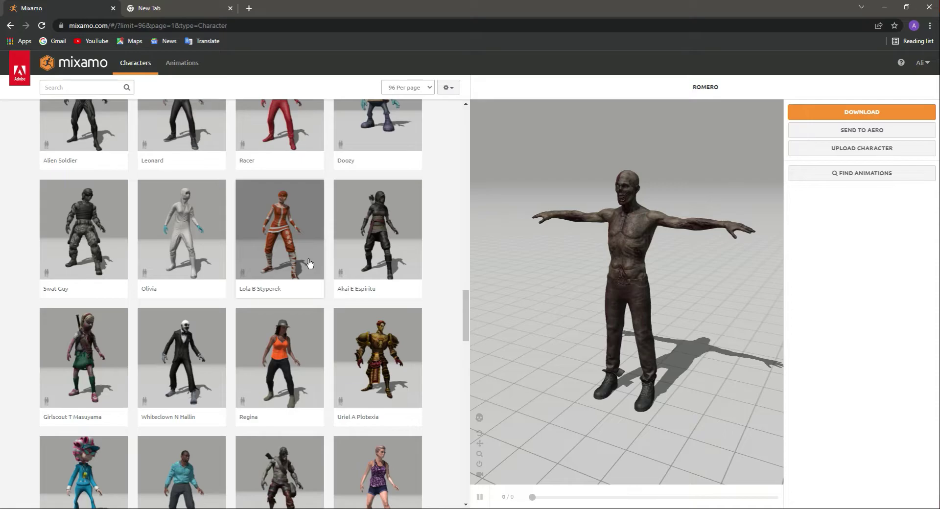
pyautogui.scroll(1, 309, 263)
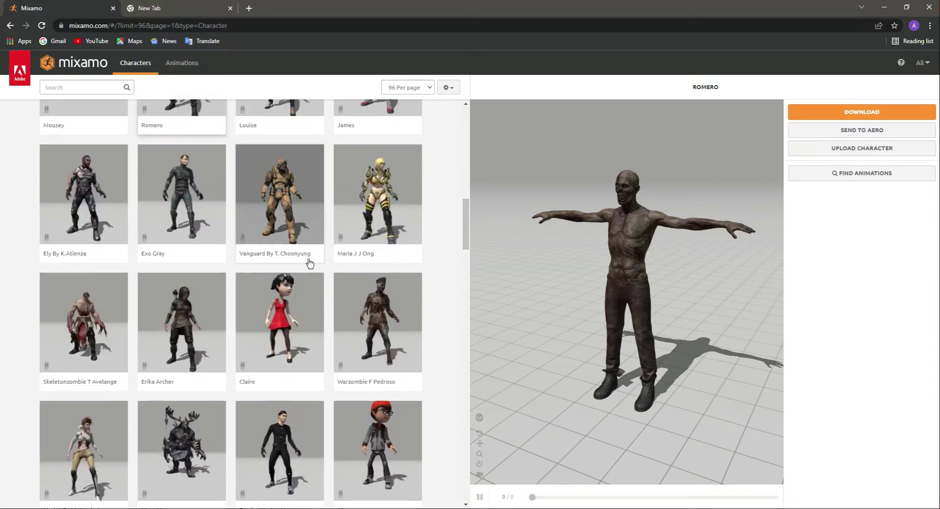
pyautogui.scroll(7, 309, 264)
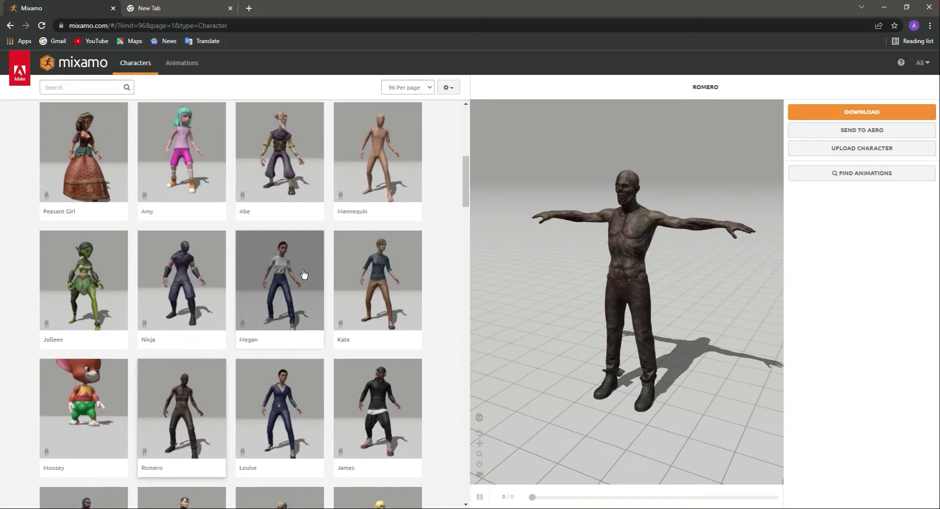
pyautogui.scroll(-1, 187, 362)
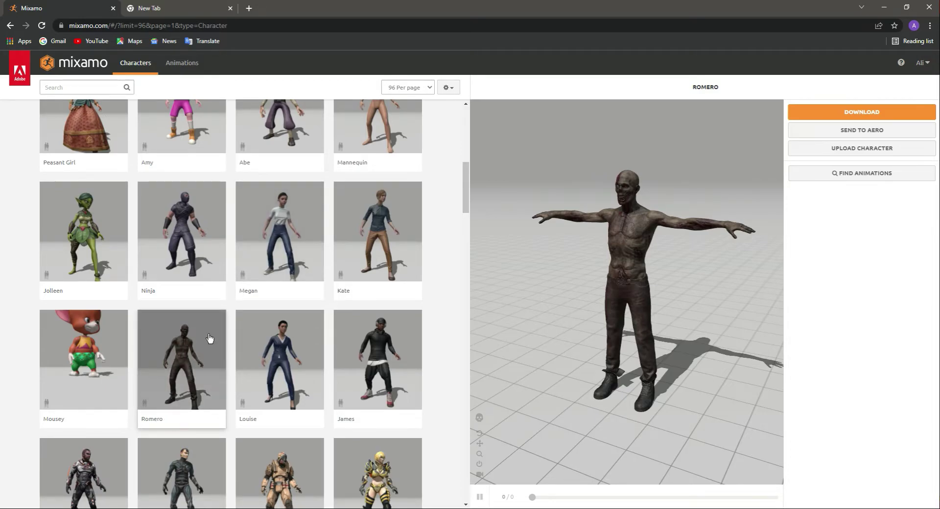
pyautogui.scroll(-8, 210, 339)
pyautogui.scroll(-5, 210, 338)
pyautogui.scroll(2, 313, 167)
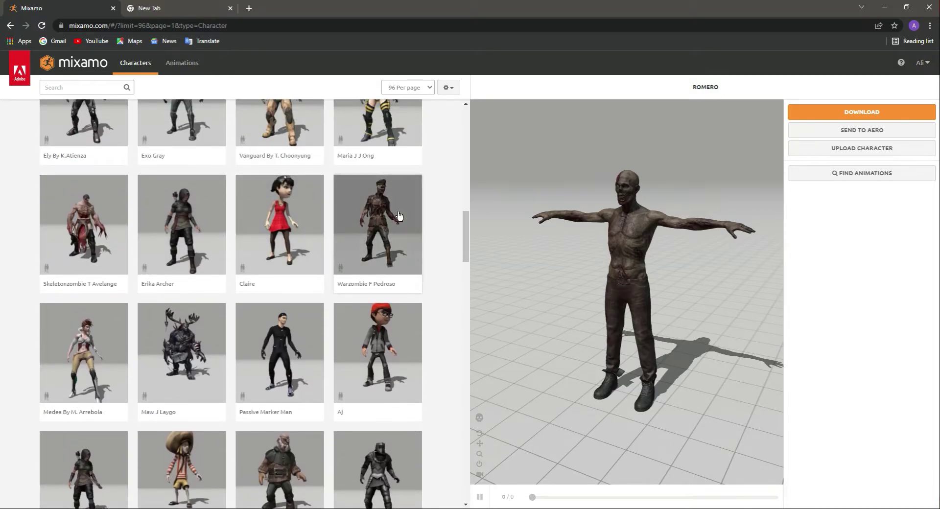
pyautogui.scroll(-3, 192, 366)
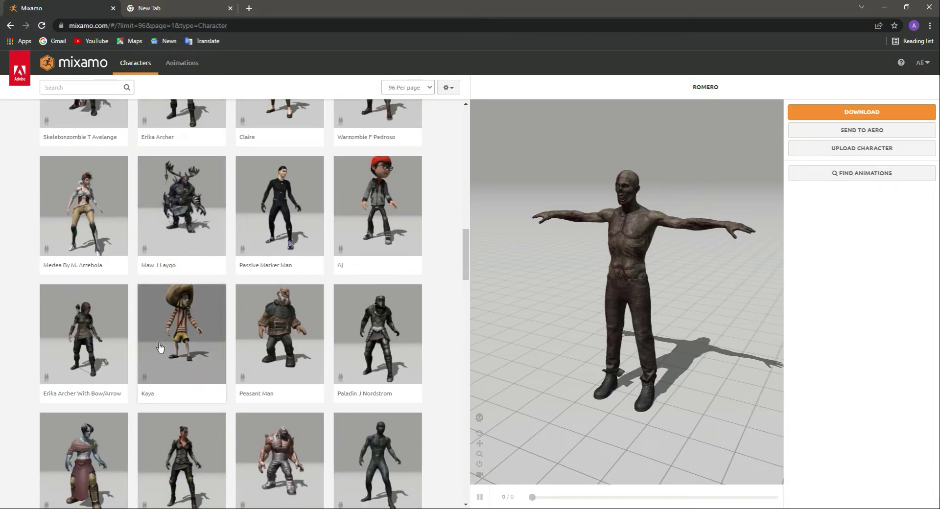
pyautogui.scroll(-4, 167, 343)
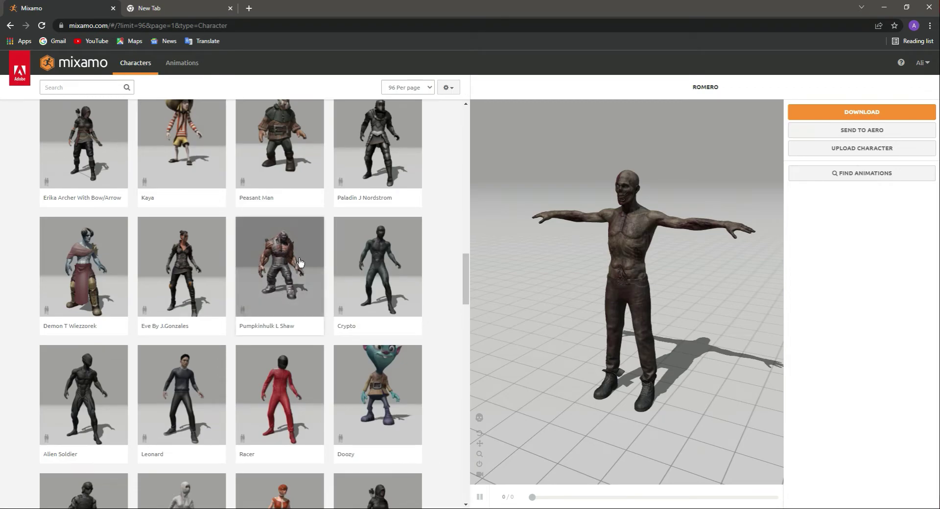
pyautogui.scroll(10, 300, 320)
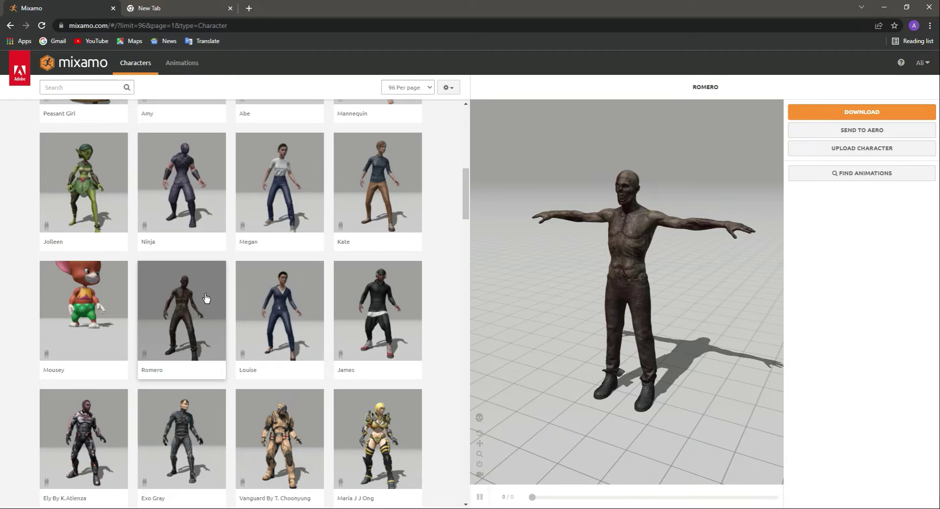
# - Search the Mixamo animation library for "zombie"
pyautogui.click(182, 63)
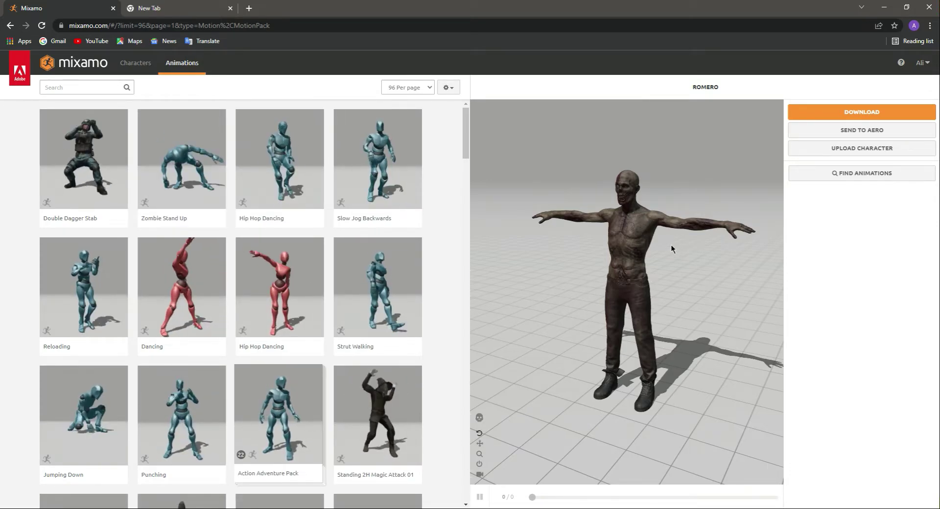
pyautogui.click(99, 87)
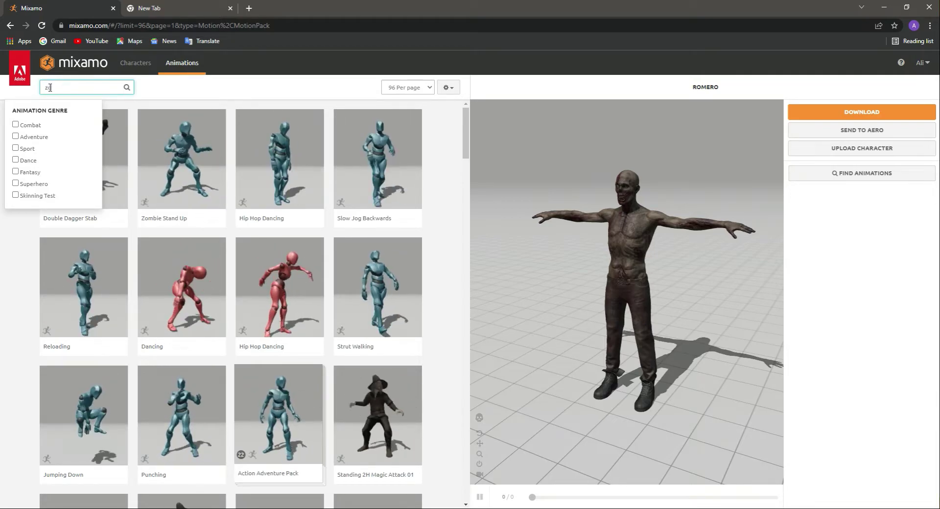
pyautogui.write('ombie')
pyautogui.press('Return')
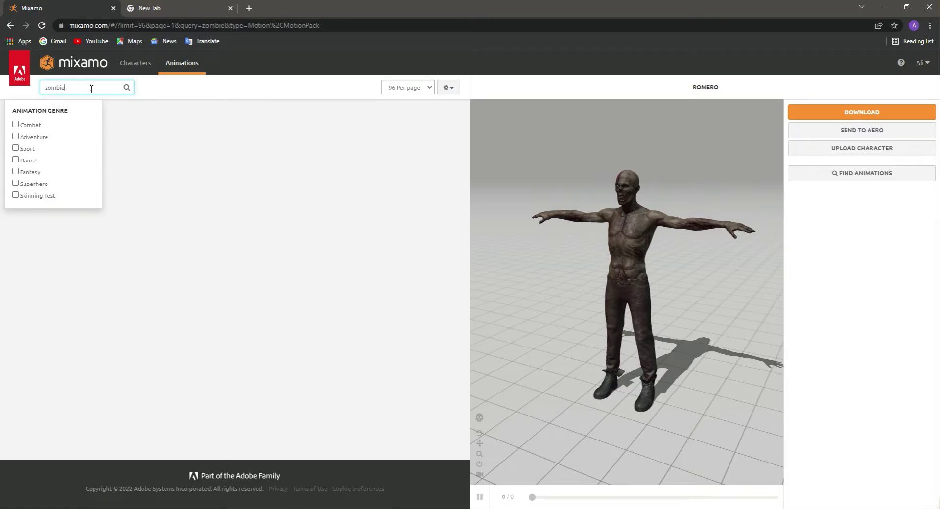
pyautogui.click(195, 84)
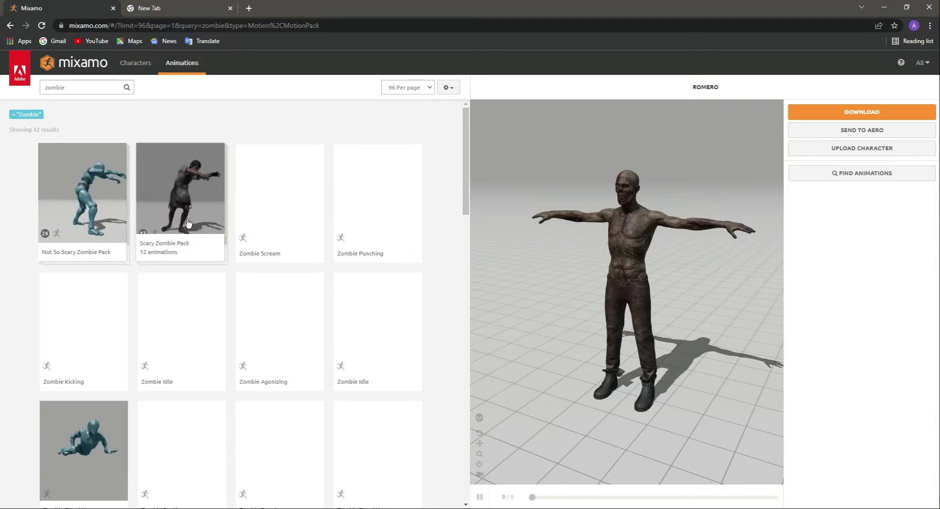
# - Apply the Scary Zombie Pack to the Romero character and preview its animations from several angles
pyautogui.click(188, 198)
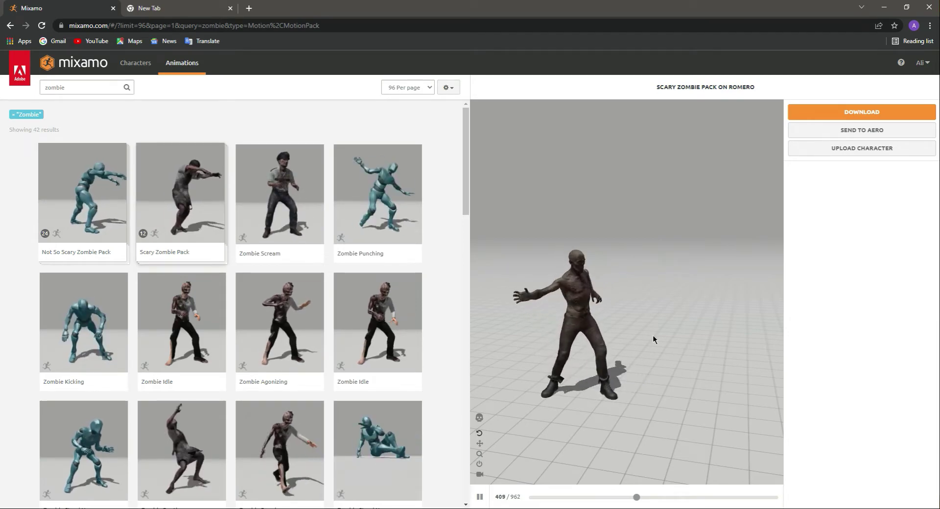
pyautogui.moveTo(624, 292); pyautogui.dragTo(789, 357)
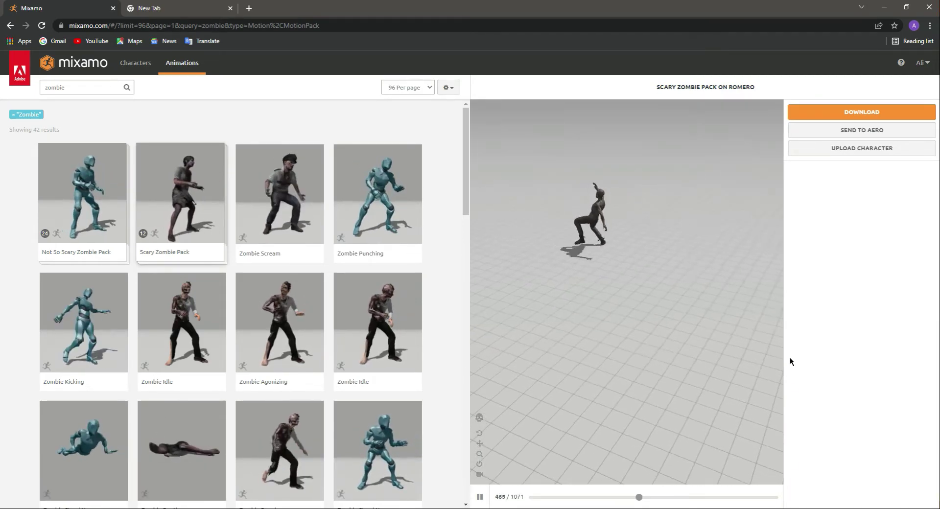
pyautogui.moveTo(629, 291); pyautogui.dragTo(621, 215)
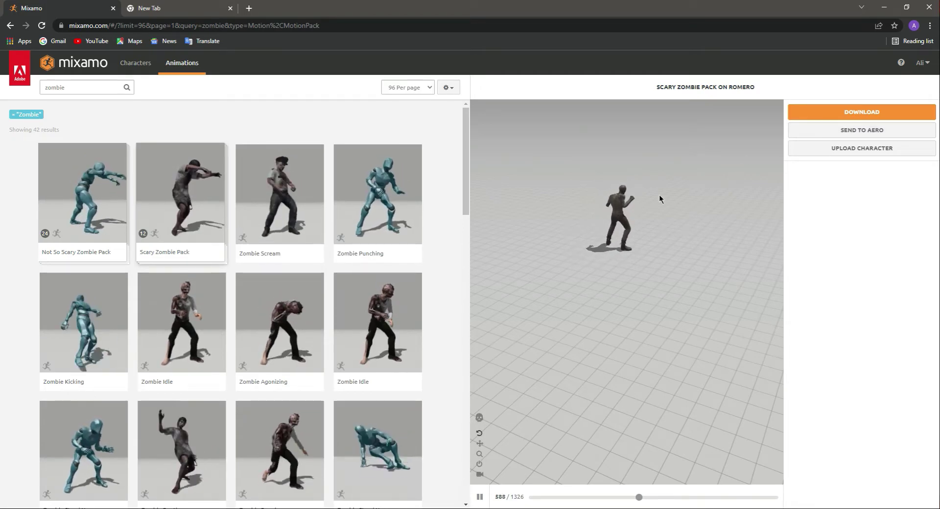
pyautogui.moveTo(632, 203)
pyautogui.mouseDown()
pyautogui.moveTo(615, 211)
pyautogui.moveTo(667, 220)
pyautogui.mouseUp()
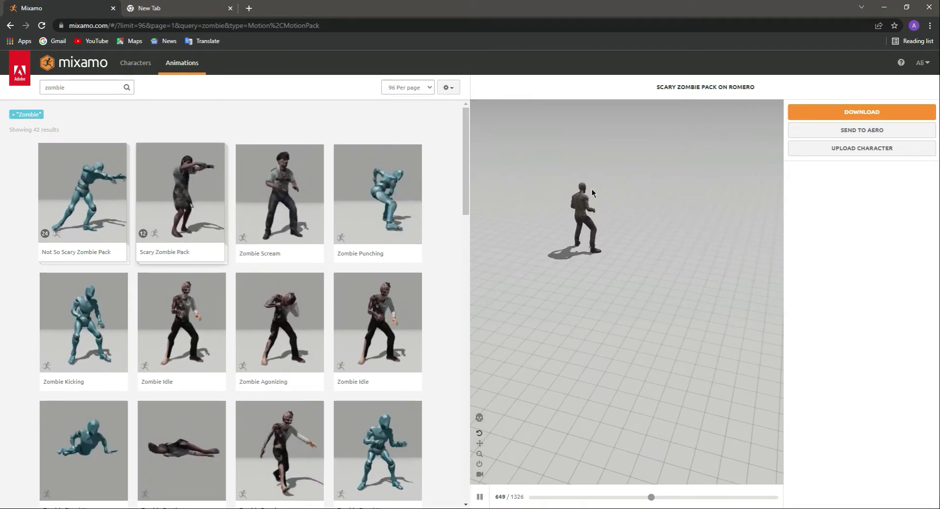
# - Download the Scary Zombie Pack in FBX for Unity format with the pose set to No Character
pyautogui.click(862, 112)
pyautogui.click(532, 154)
pyautogui.click(536, 176)
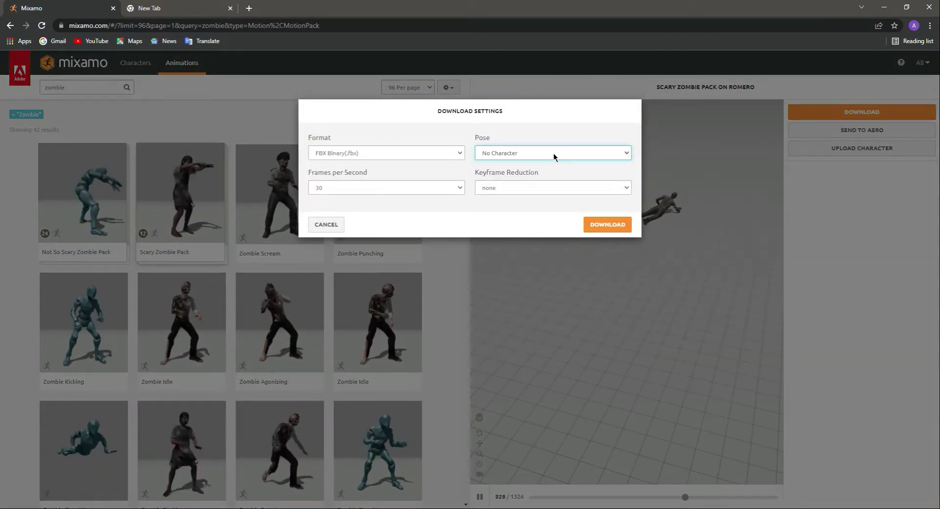
pyautogui.click(404, 154)
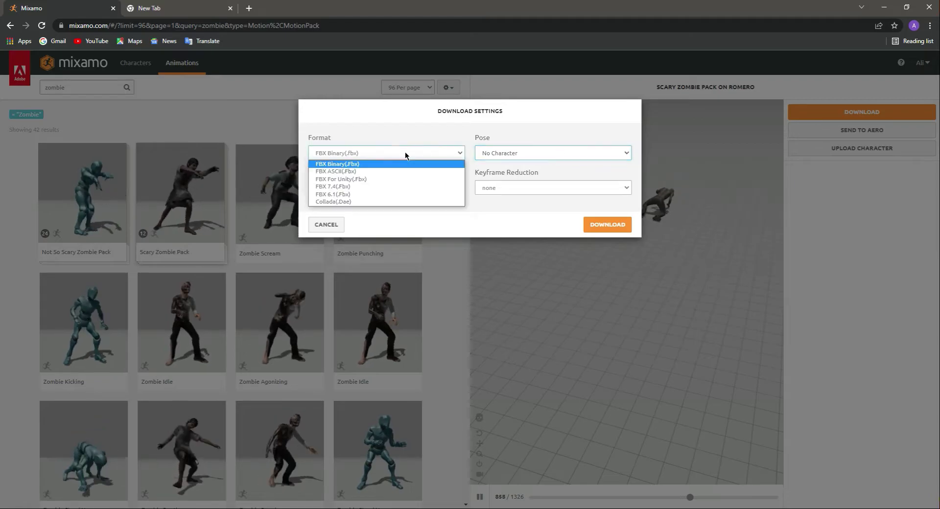
pyautogui.click(404, 180)
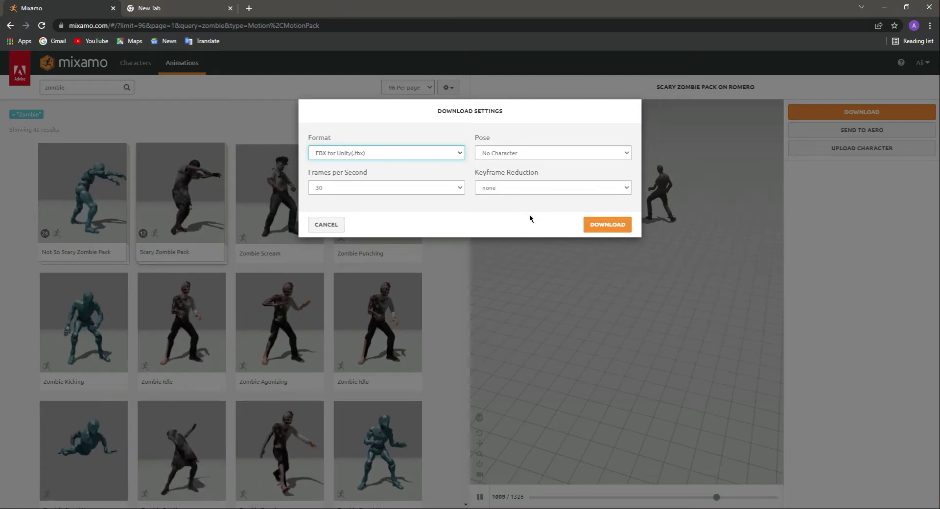
pyautogui.click(606, 225)
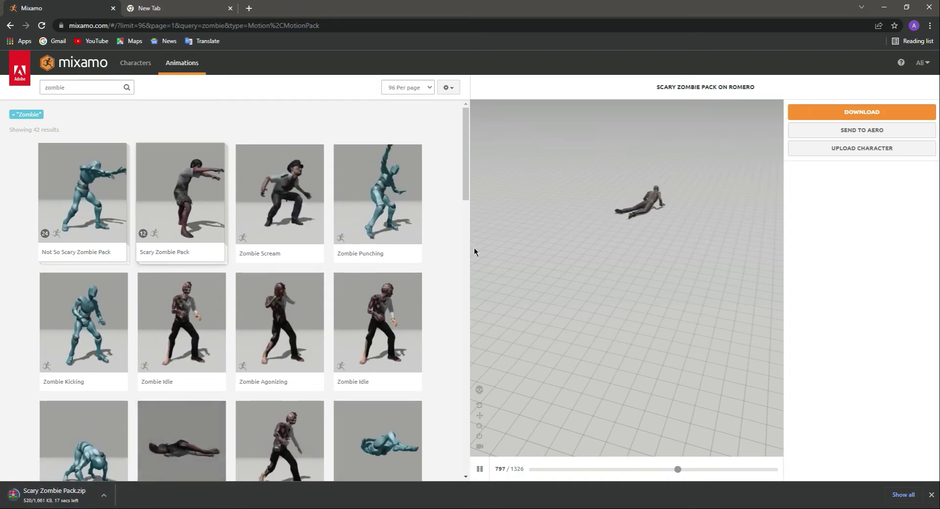
pyautogui.click(931, 494)
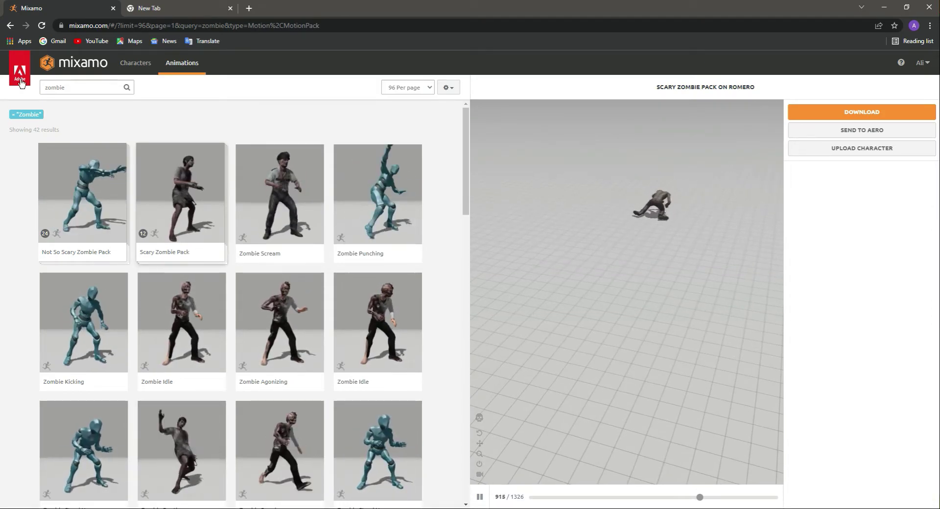
# - Return to the character library, clear the zombie filter and load the Romero character without animations
pyautogui.click(135, 68)
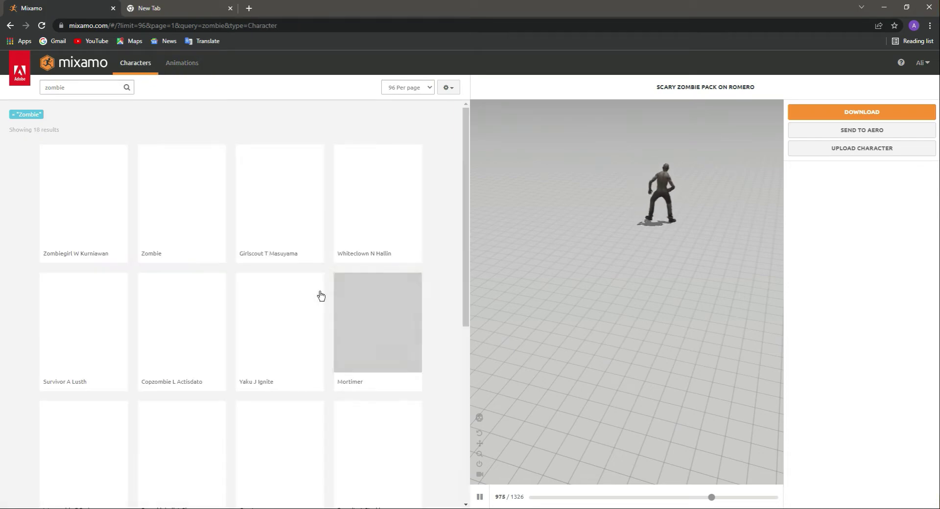
pyautogui.click(15, 116)
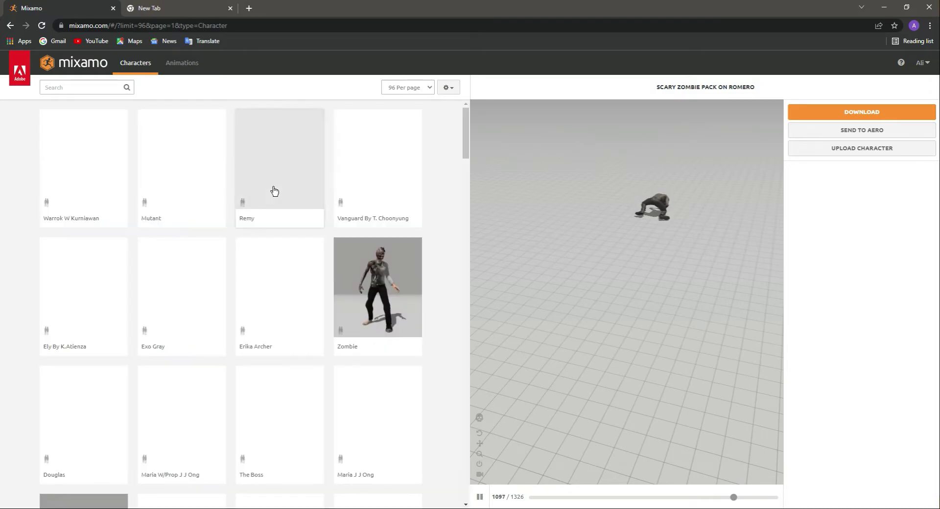
pyautogui.scroll(-10, 297, 284)
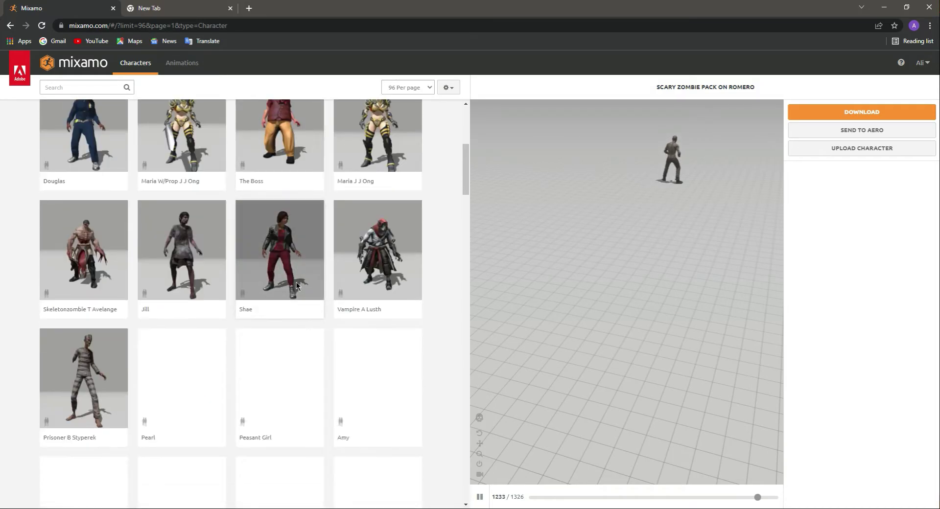
pyautogui.scroll(-2, 296, 285)
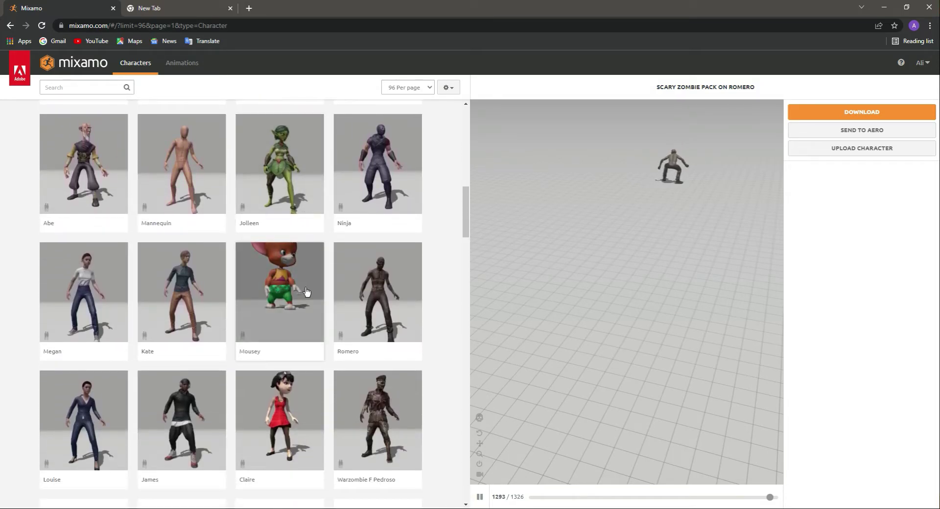
pyautogui.click(385, 299)
pyautogui.click(653, 196)
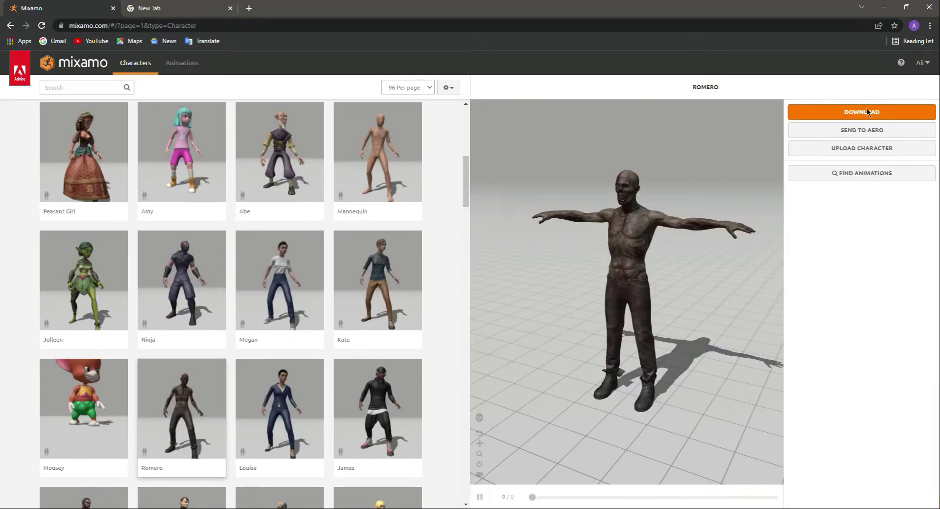
# - Download the Romero character in T-pose using the FBX for Unity format
pyautogui.click(866, 112)
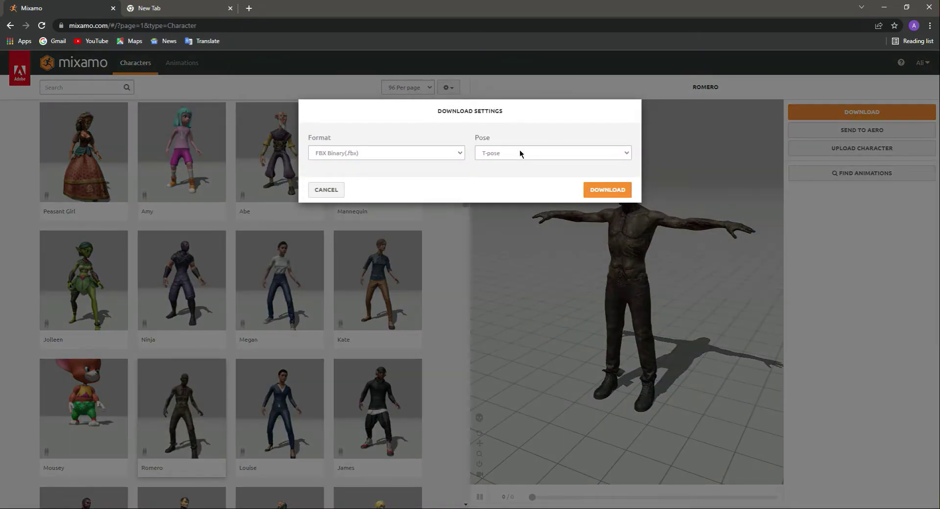
pyautogui.click(520, 153)
pyautogui.click(401, 180)
pyautogui.click(392, 154)
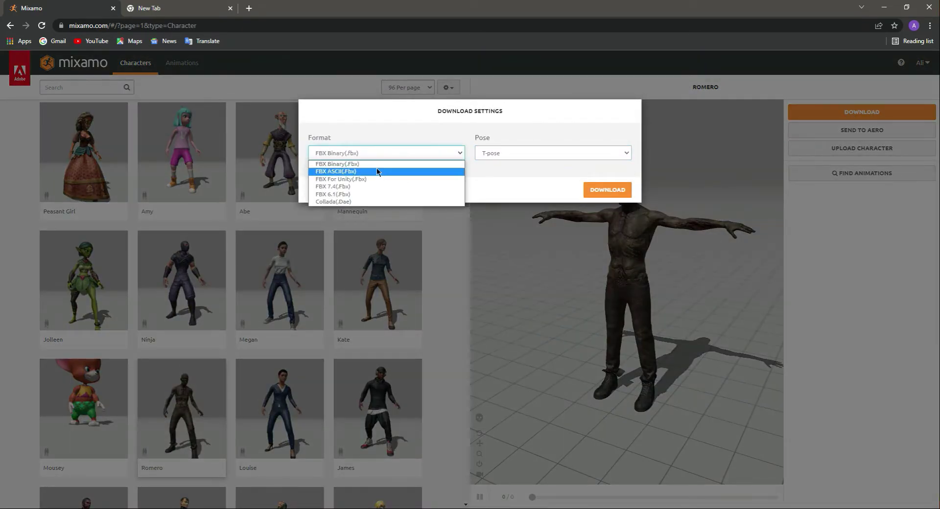
pyautogui.click(343, 171)
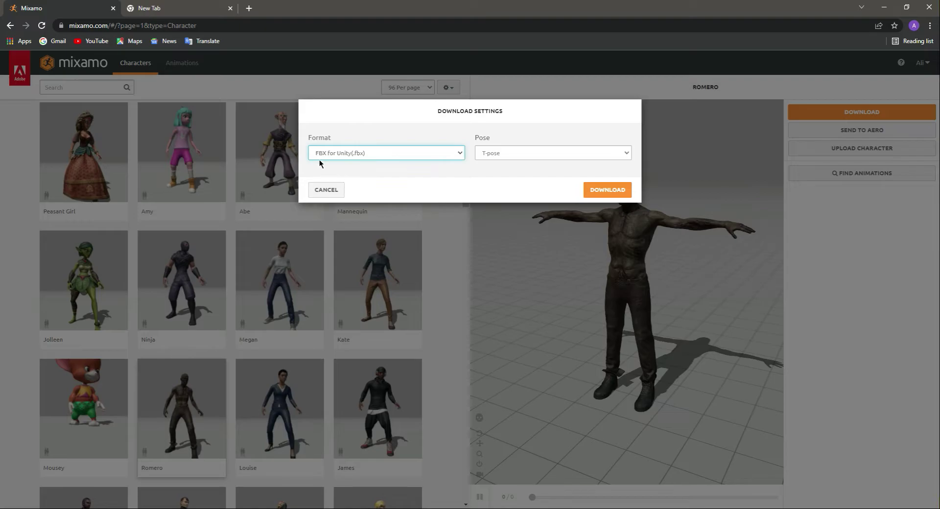
pyautogui.click(597, 191)
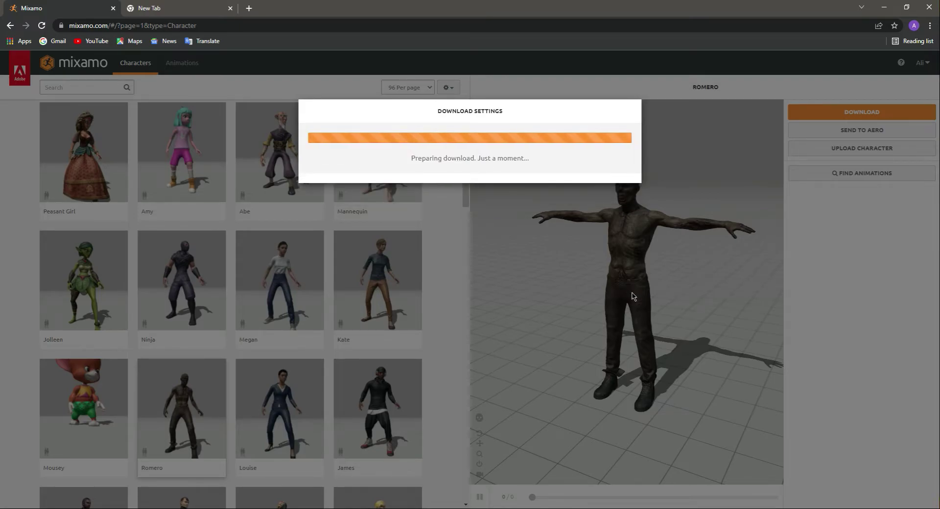
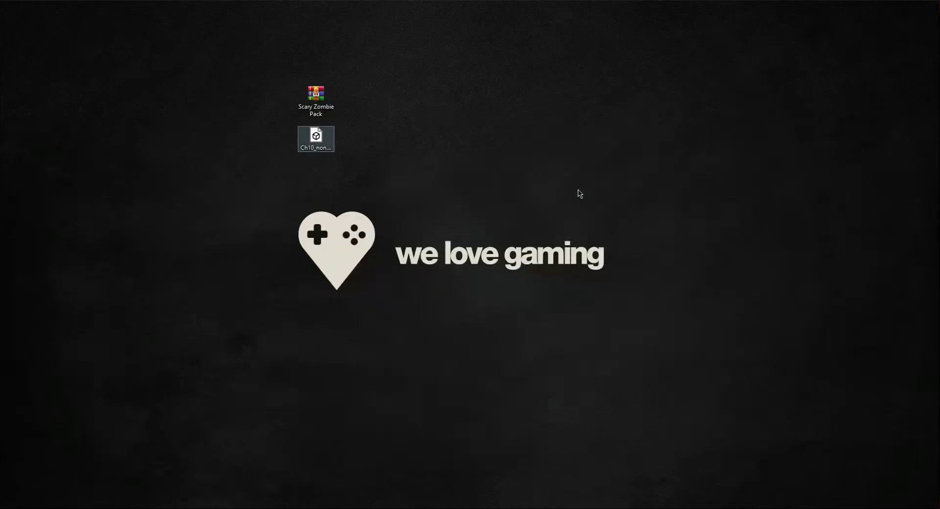
# - Move the downloaded character file aside on the desktop and create a new folder named ScaryZombiePack
pyautogui.moveTo(315, 147); pyautogui.dragTo(509, 126)
pyautogui.rightClick(354, 175)
pyautogui.moveTo(409, 268)
pyautogui.click(532, 268)
pyautogui.write('ScaryZombiePack')
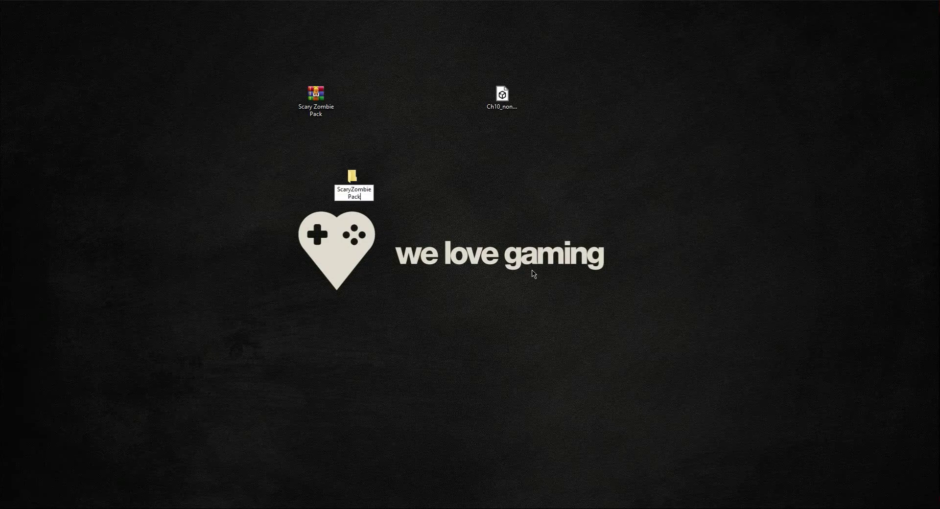
pyautogui.press('Return')
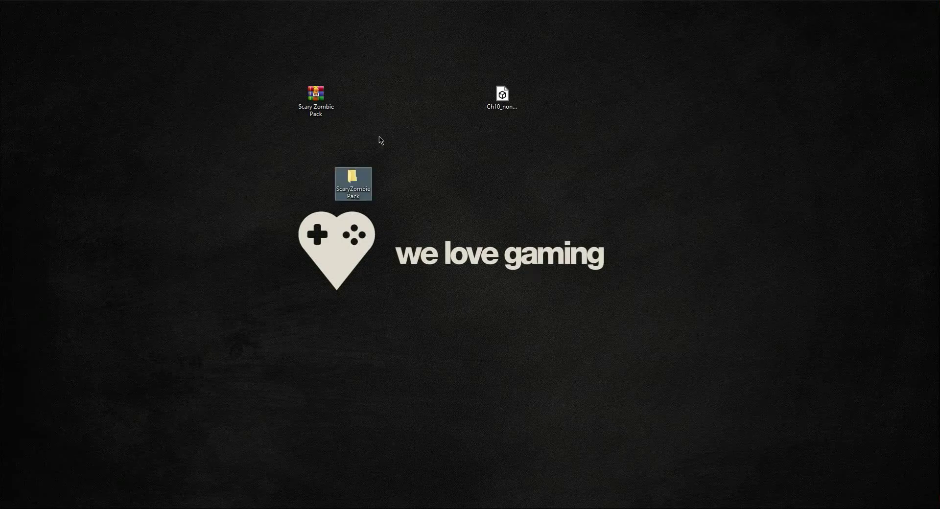
# - Extract the Scary Zombie Pack archive inside the ScaryZombiePack folder, move the archive back to the desktop, and place the character file beside the folder
pyautogui.moveTo(316, 94); pyautogui.dragTo(351, 187)
pyautogui.doubleClick(351, 181)
pyautogui.click(315, 149)
pyautogui.rightClick(319, 147)
pyautogui.click(360, 185)
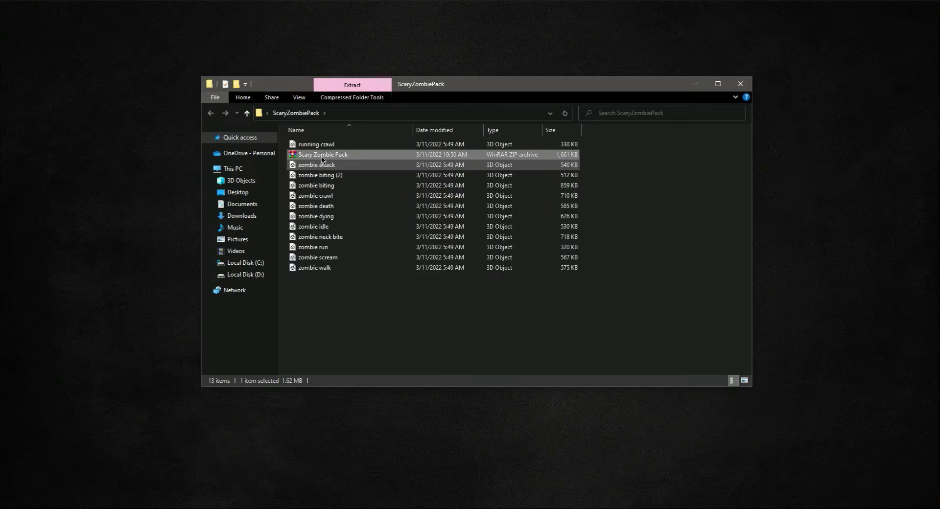
pyautogui.moveTo(323, 155); pyautogui.dragTo(472, 72)
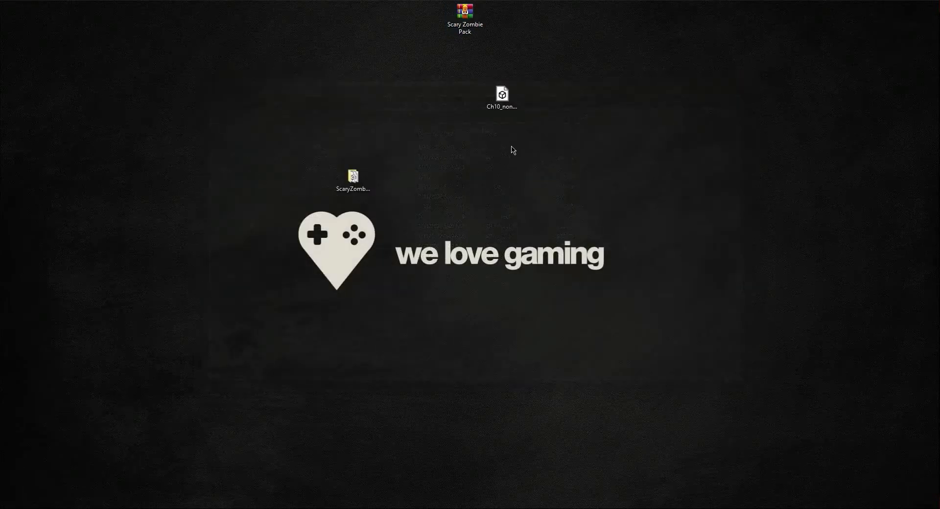
pyautogui.moveTo(502, 95); pyautogui.dragTo(427, 177)
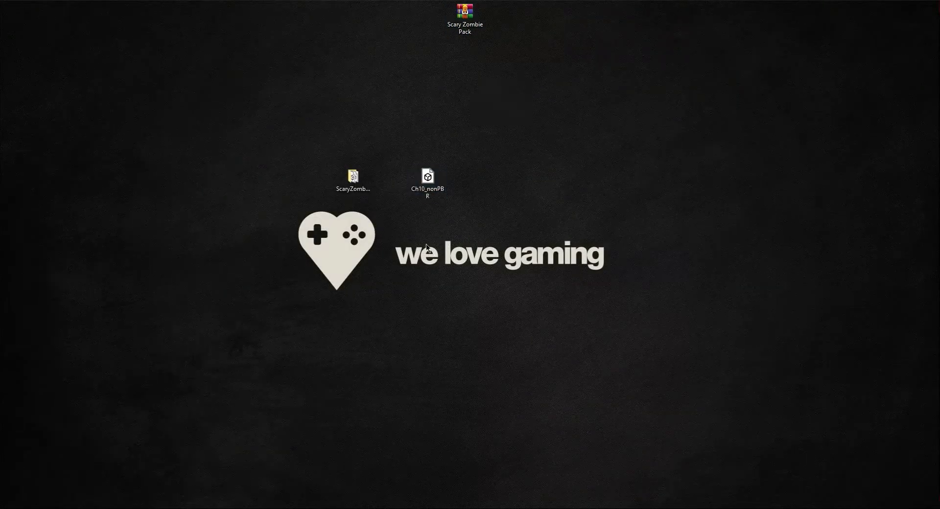
pyautogui.moveTo(374, 145); pyautogui.dragTo(316, 244)
pyautogui.click(358, 292)
pyautogui.moveTo(308, 178); pyautogui.dragTo(383, 215)
pyautogui.click(511, 208)
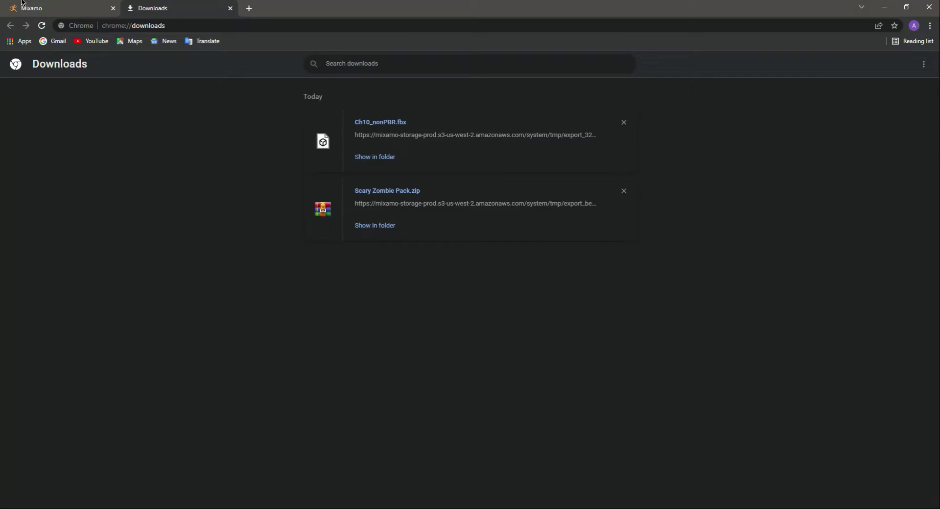
pyautogui.click(23, 4)
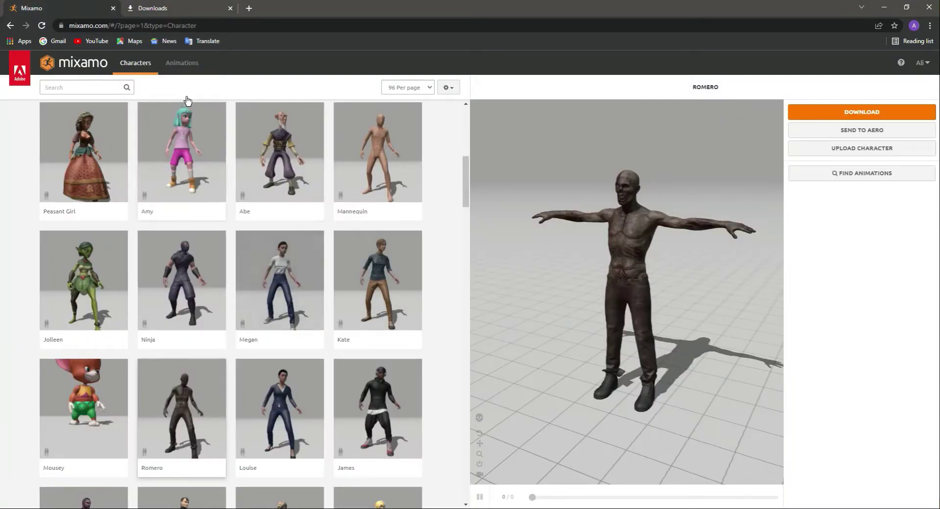
pyautogui.click(213, 25)
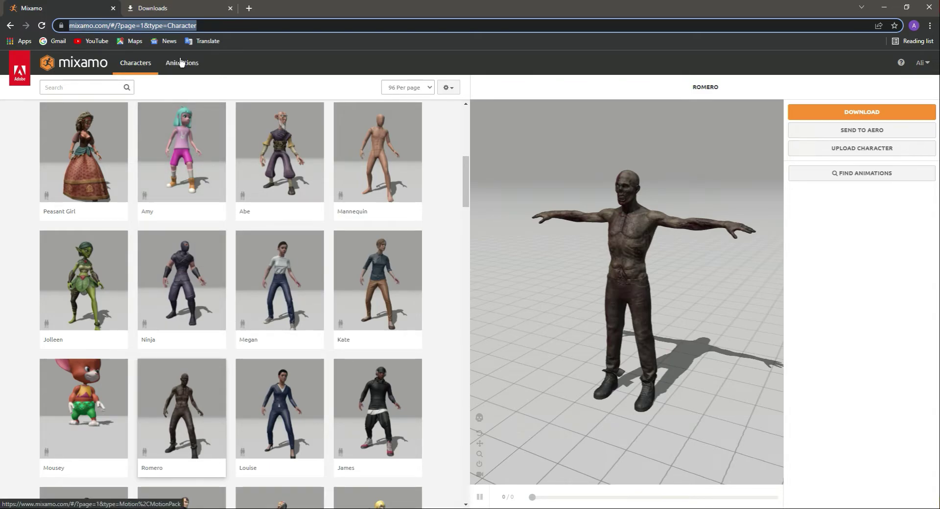
pyautogui.scroll(-6, 294, 304)
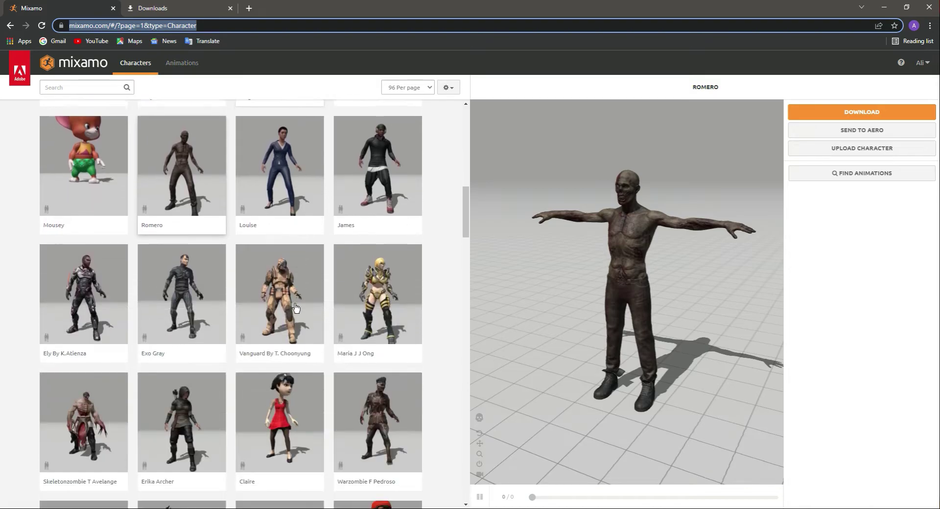
pyautogui.click(272, 68)
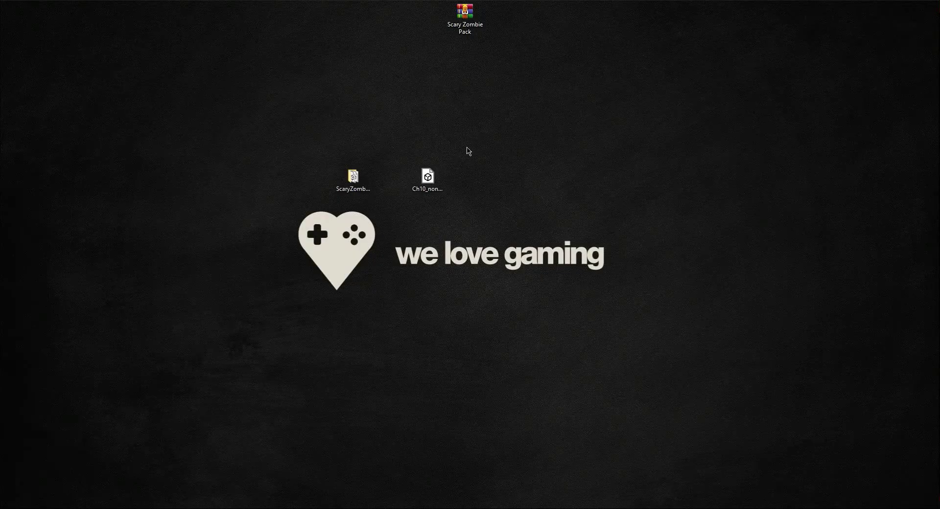
pyautogui.moveTo(468, 151); pyautogui.dragTo(328, 230)
pyautogui.click(357, 219)
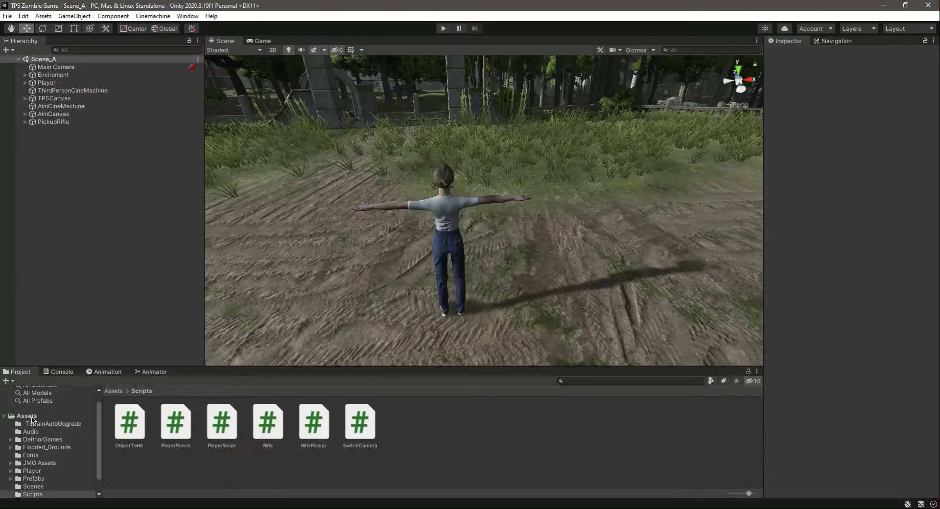
# - Switch to Unity and create a folder named Zombies in the project's Assets folder
pyautogui.click(27, 416)
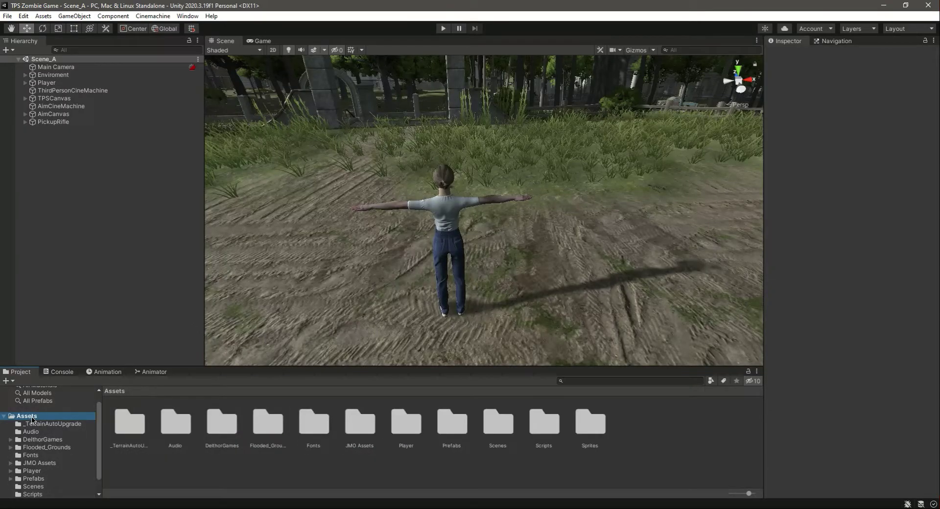
pyautogui.rightClick(412, 471)
pyautogui.moveTo(509, 214)
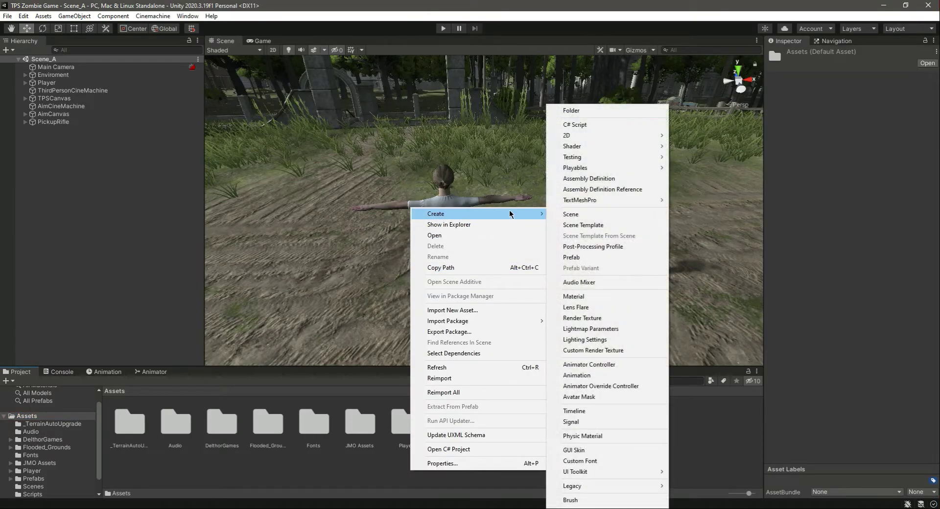
pyautogui.click(575, 111)
pyautogui.write('Zombies')
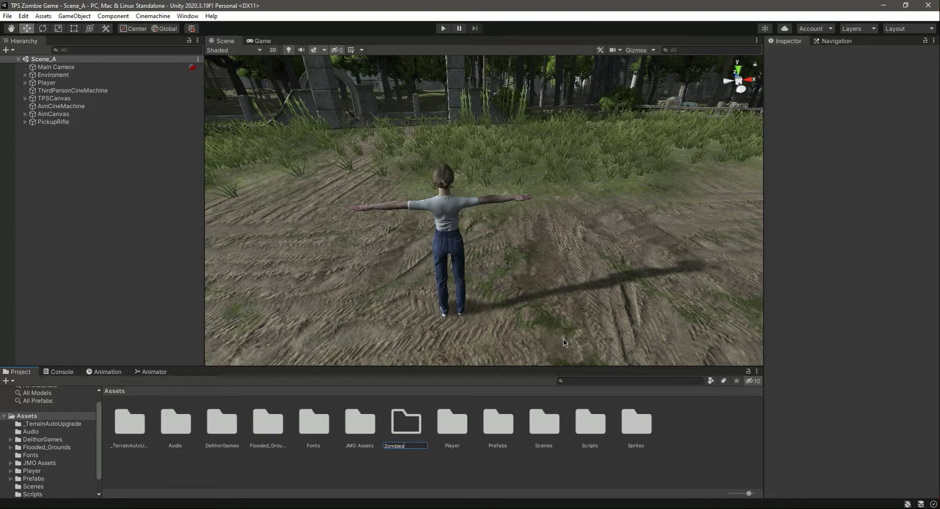
pyautogui.press('Return')
# - Open the Zombies folder and create a subfolder named Zombie1 in it
pyautogui.doubleClick(634, 422)
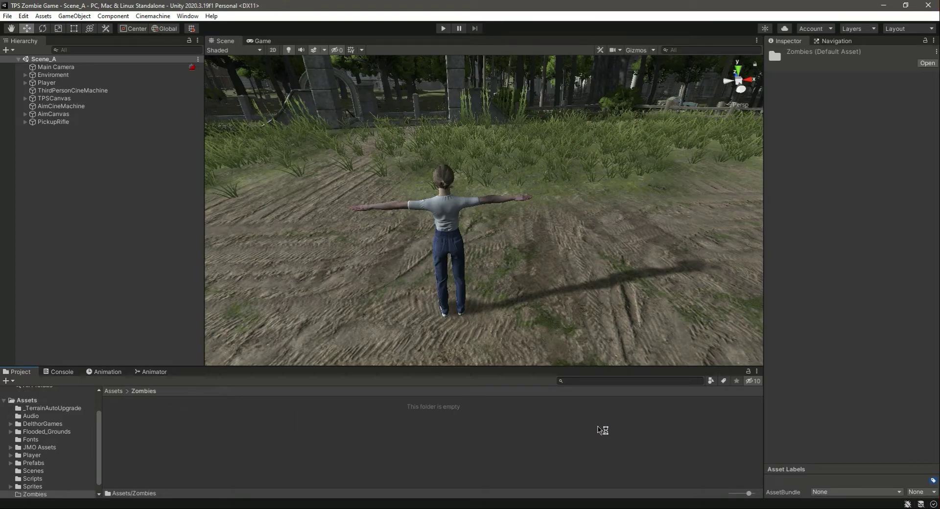
pyautogui.rightClick(206, 438)
pyautogui.moveTo(259, 180)
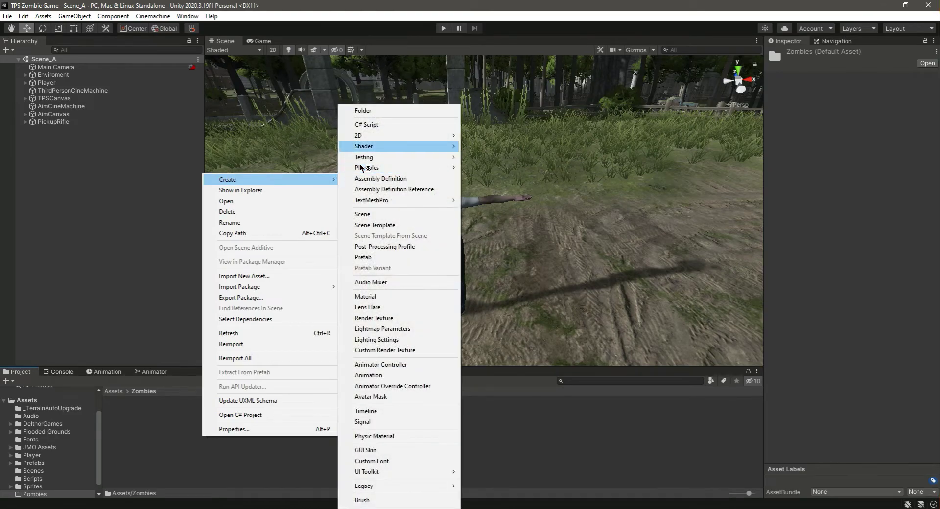
pyautogui.click(395, 111)
pyautogui.write('Zombie1')
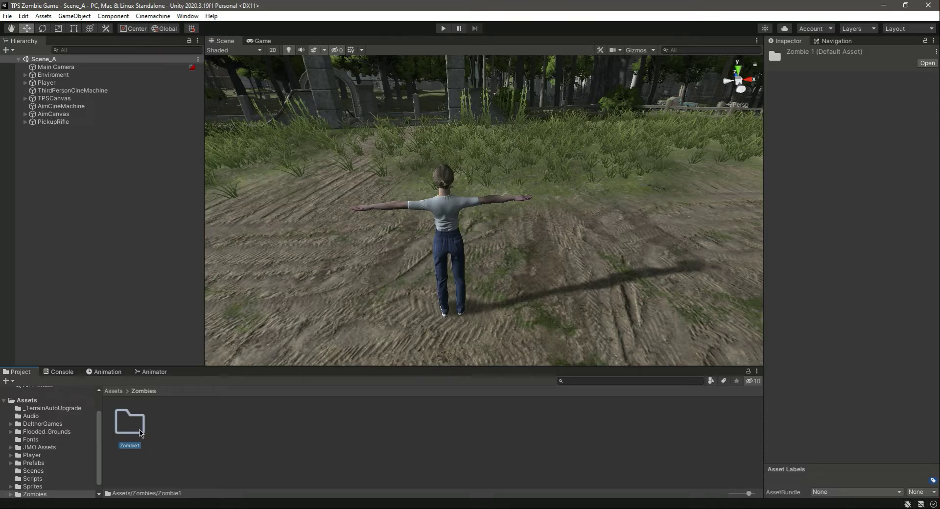
# - Import the ScaryZombiePack folder and the Ch10_nonPBR character from the desktop into the Zombie1 folder and open that folder
pyautogui.press('super+d')
pyautogui.moveTo(495, 131); pyautogui.dragTo(329, 225)
pyautogui.moveTo(353, 182); pyautogui.dragTo(138, 427)
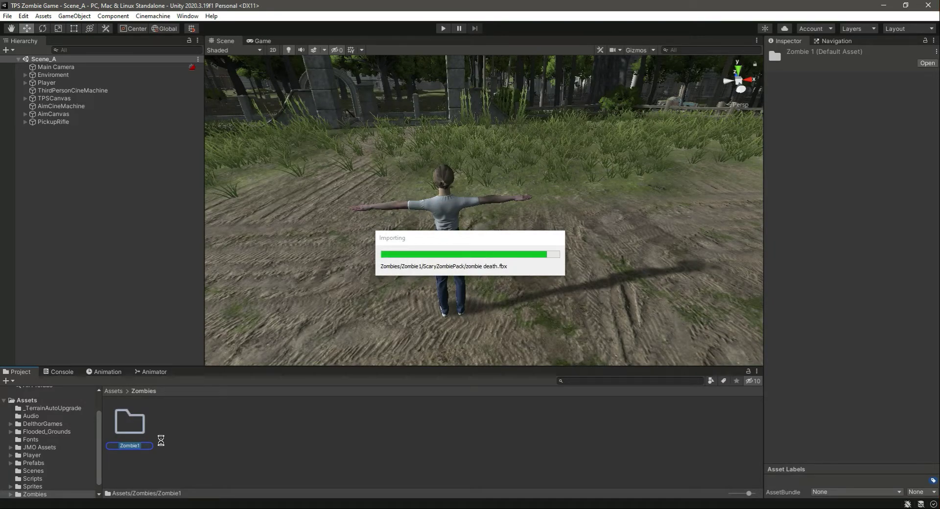
pyautogui.doubleClick(131, 426)
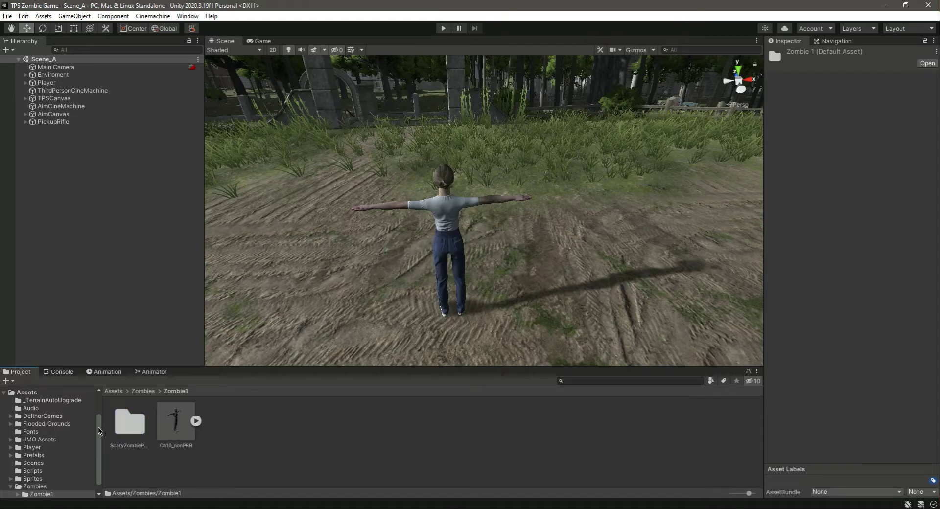
# - Inspect the Ch10_nonPBR model's preview and display its material import settings
pyautogui.click(161, 430)
pyautogui.moveTo(827, 388); pyautogui.dragTo(828, 307)
pyautogui.moveTo(872, 394); pyautogui.dragTo(857, 382)
pyautogui.click(884, 82)
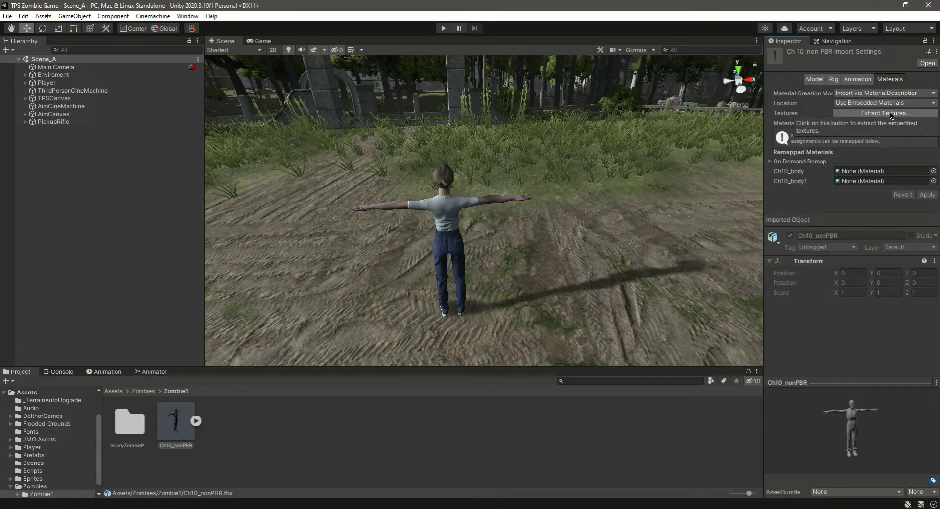
# - Create a folder named Materials inside the Zombie1 folder
pyautogui.rightClick(268, 421)
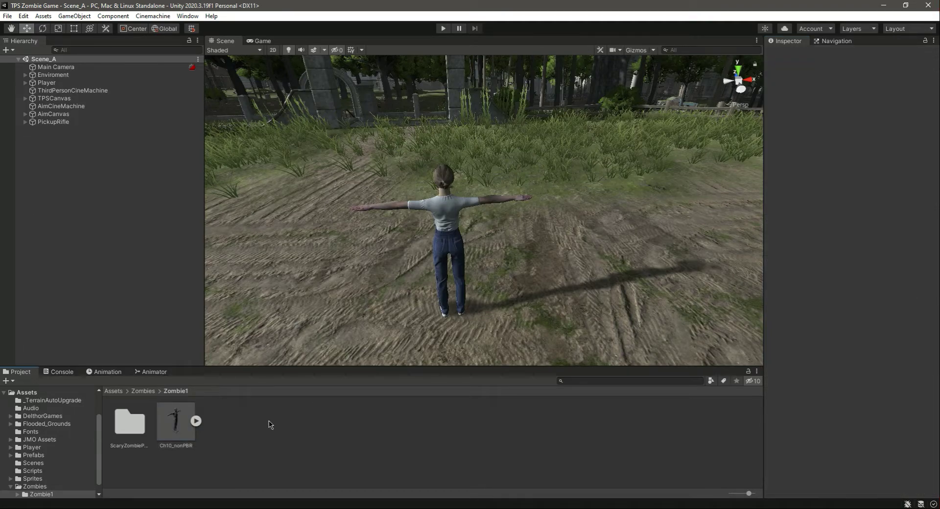
pyautogui.moveTo(330, 168)
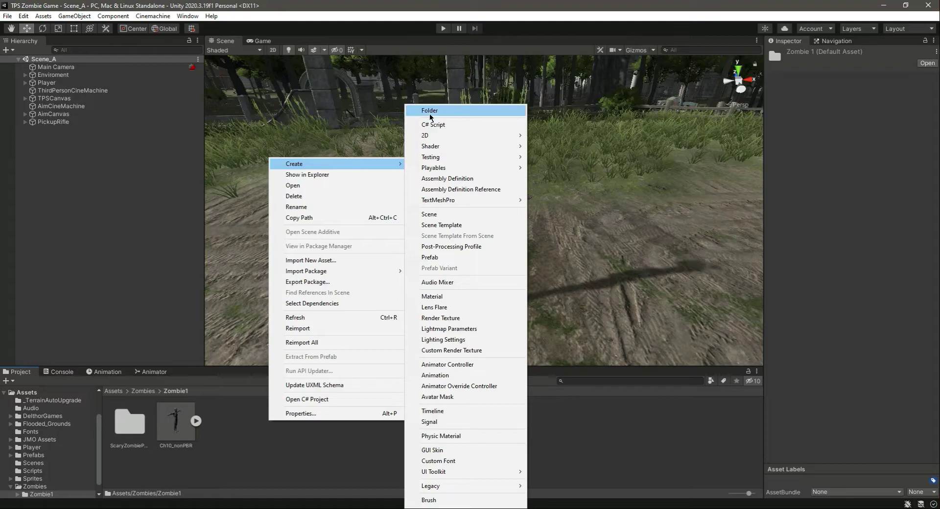
pyautogui.click(425, 110)
pyautogui.write('Materials')
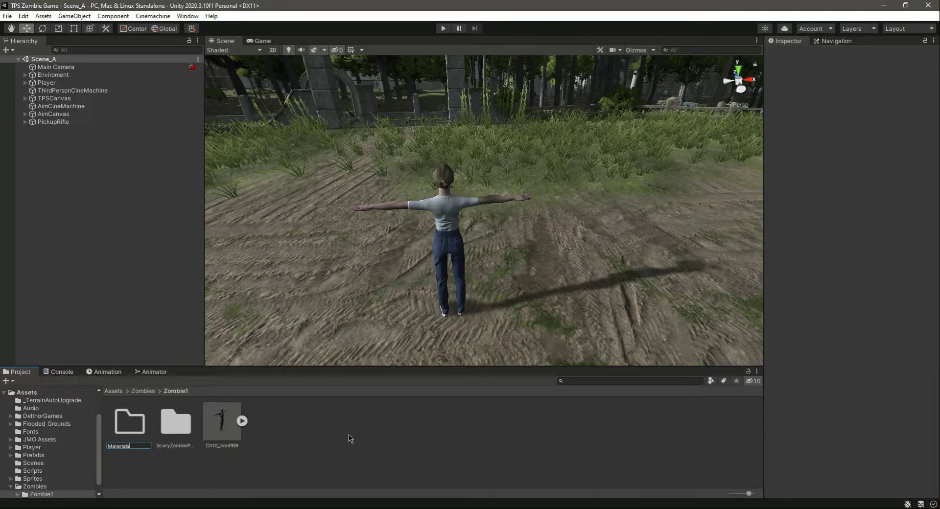
pyautogui.press('Return')
# - Create a folder named Textures inside the Zombie1 folder, alongside Materials
pyautogui.click(350, 438)
pyautogui.rightClick(350, 439)
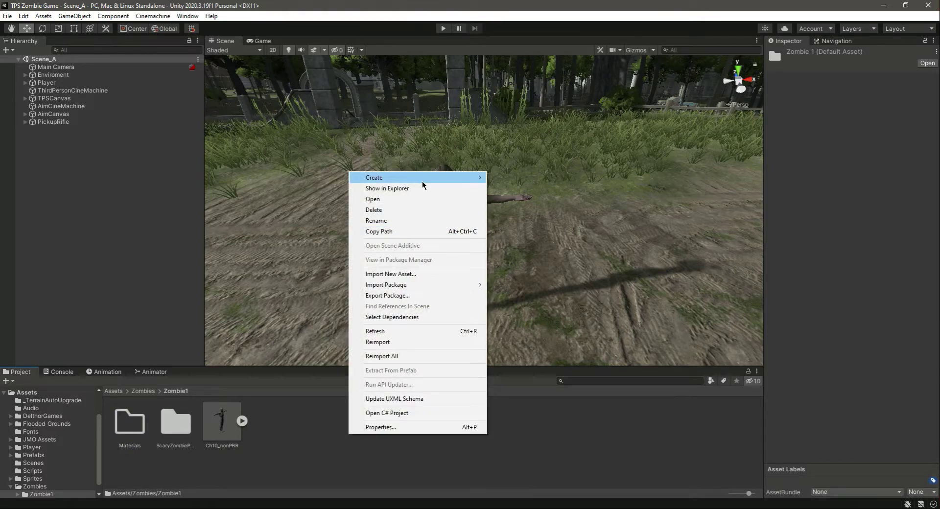
pyautogui.moveTo(423, 182)
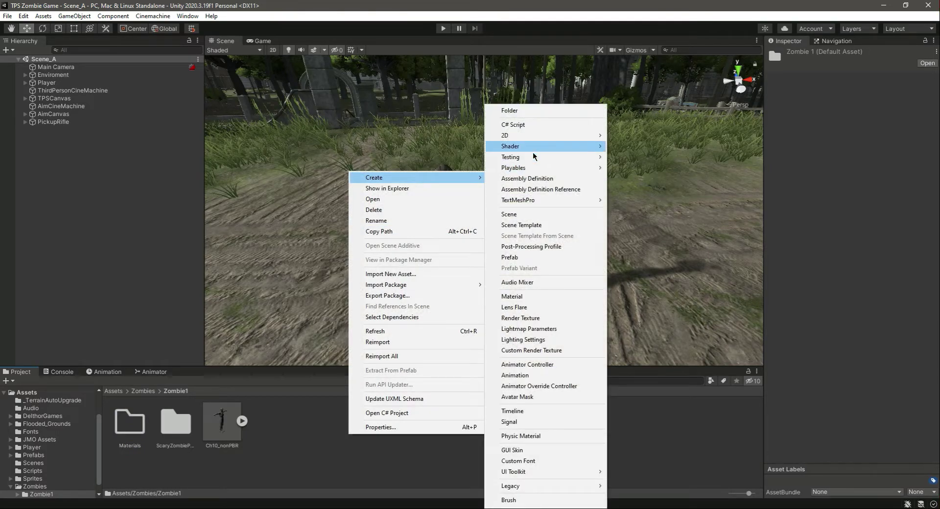
pyautogui.click(526, 115)
pyautogui.write('Textu')
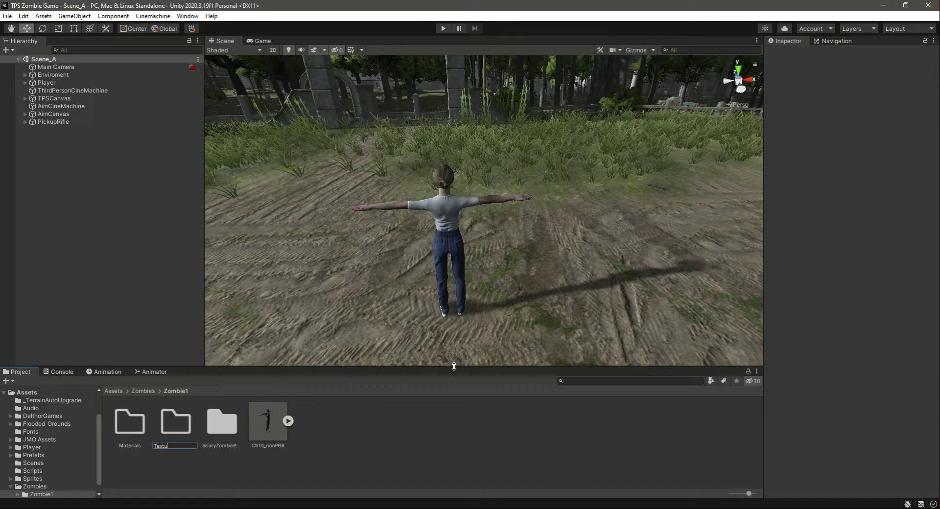
pyautogui.press('Return')
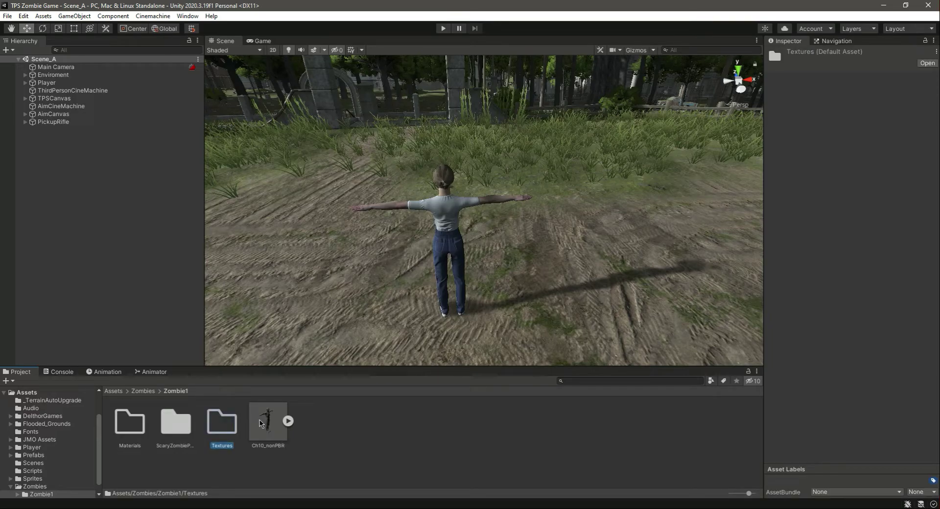
# - Extract the Ch10_nonPBR model's embedded textures into the Textures folder and fix the normal map import settings
pyautogui.click(261, 423)
pyautogui.click(888, 113)
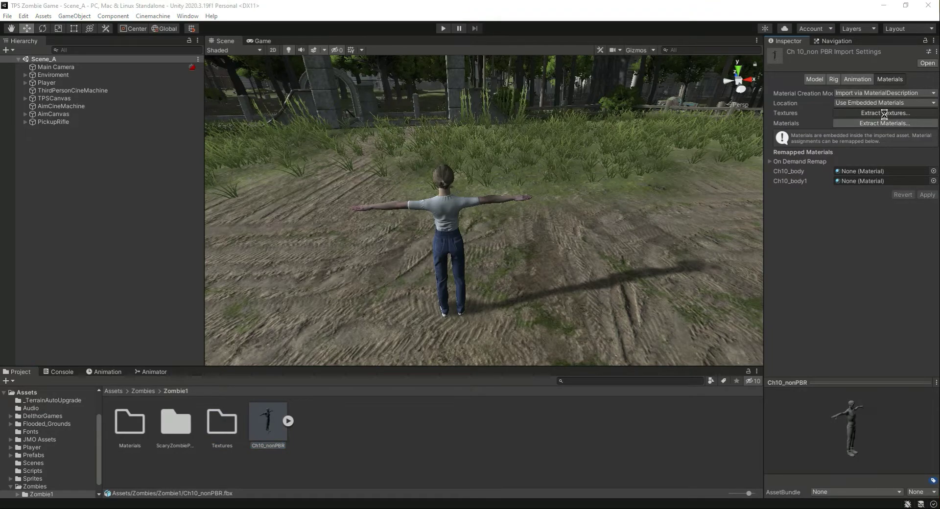
pyautogui.click(129, 114)
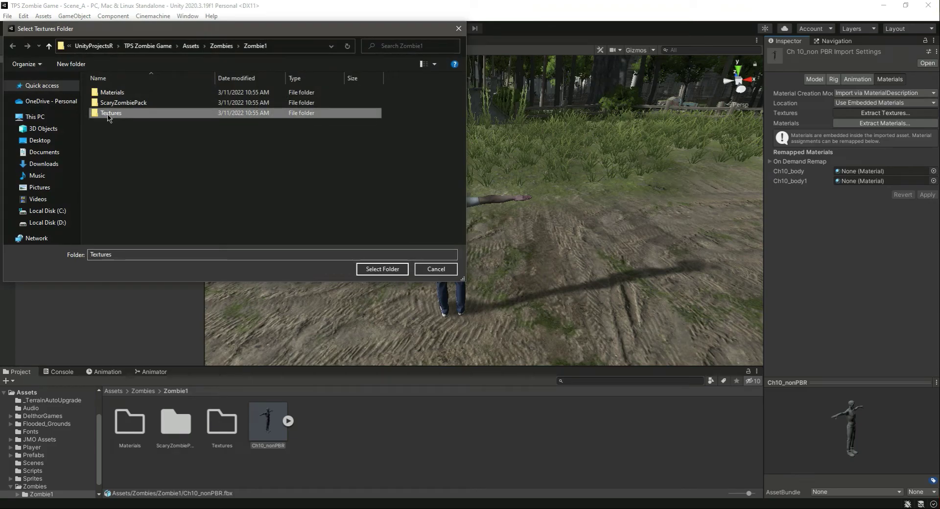
pyautogui.click(381, 269)
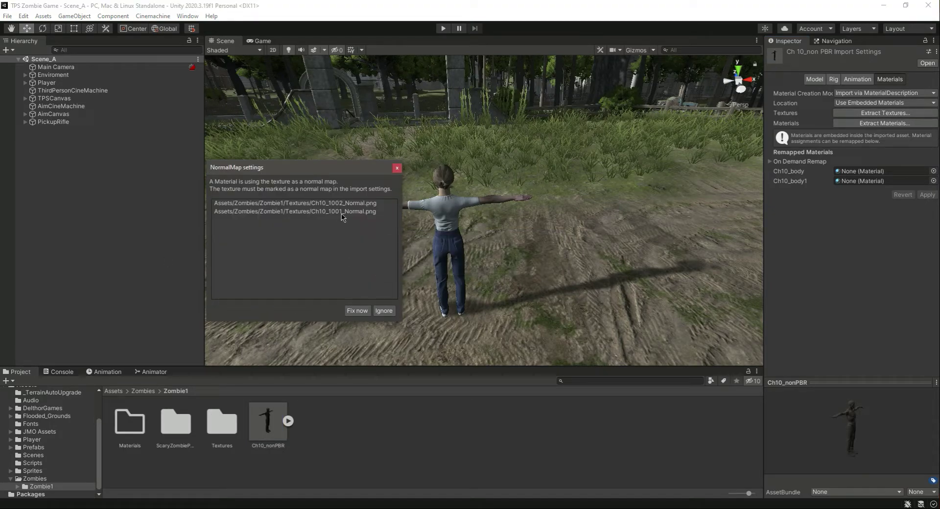
pyautogui.moveTo(335, 173); pyautogui.dragTo(353, 161)
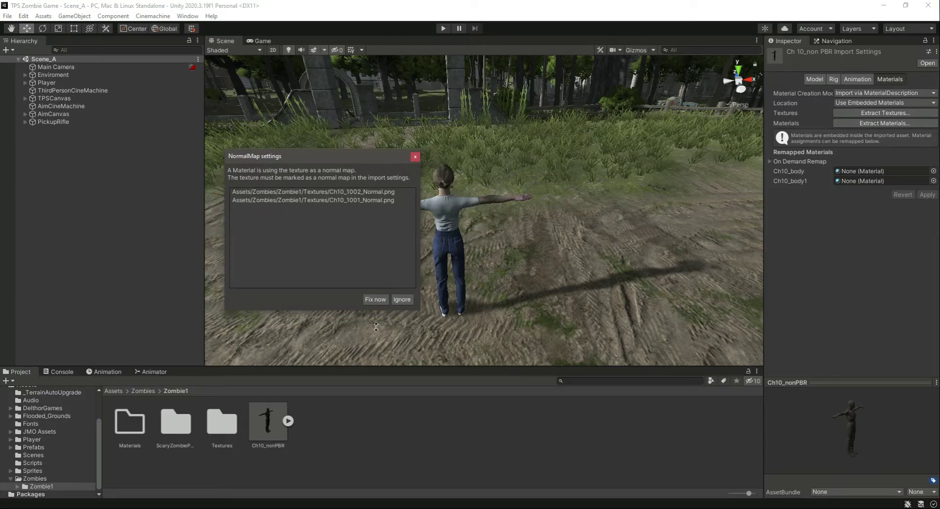
pyautogui.click(374, 299)
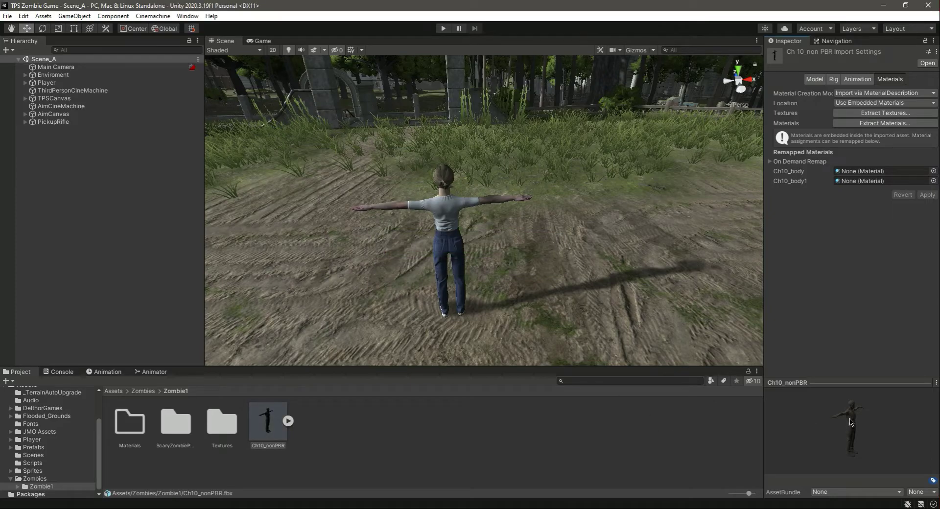
# - Check the textured Ch10_nonPBR model in the enlarged preview and extract its materials into the Materials folder
pyautogui.moveTo(864, 384); pyautogui.dragTo(851, 195)
pyautogui.moveTo(864, 318)
pyautogui.mouseDown()
pyautogui.moveTo(849, 204)
pyautogui.moveTo(854, 327)
pyautogui.mouseUp()
pyautogui.click(876, 123)
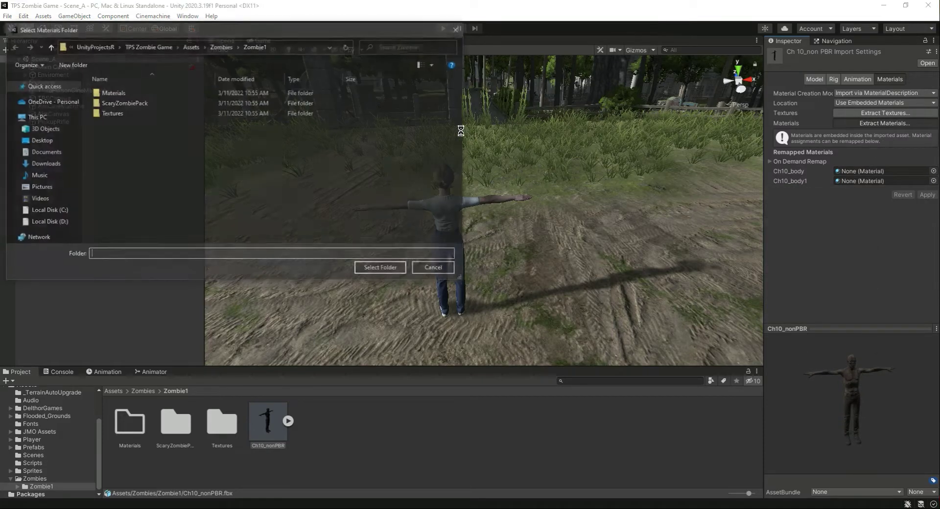
pyautogui.click(138, 93)
pyautogui.click(382, 269)
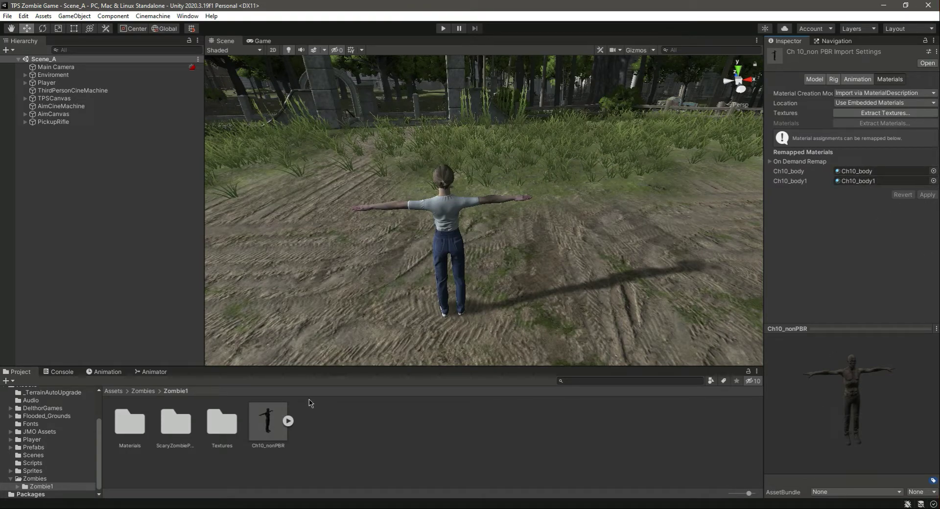
# - Examine the scene around the stone stairs and paved road, leaving no object selected
pyautogui.click(321, 453)
pyautogui.press('w')
pyautogui.moveTo(393, 337); pyautogui.dragTo(467, 276, button='right')
pyautogui.click(468, 279)
pyautogui.moveTo(519, 311); pyautogui.dragTo(137, 376, button='right')
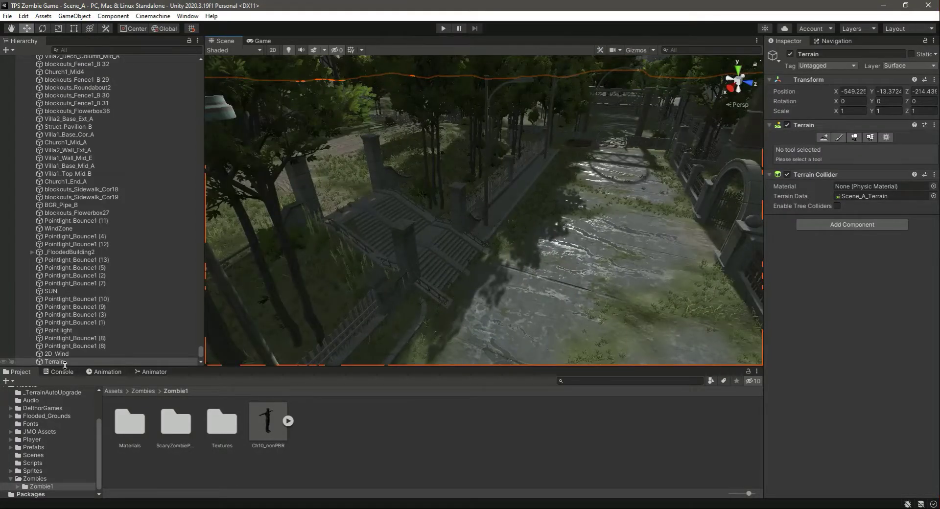
pyautogui.moveTo(529, 319); pyautogui.dragTo(491, 311, button='right')
pyautogui.keyDown('shift'); pyautogui.click(497, 271); pyautogui.keyUp('shift')
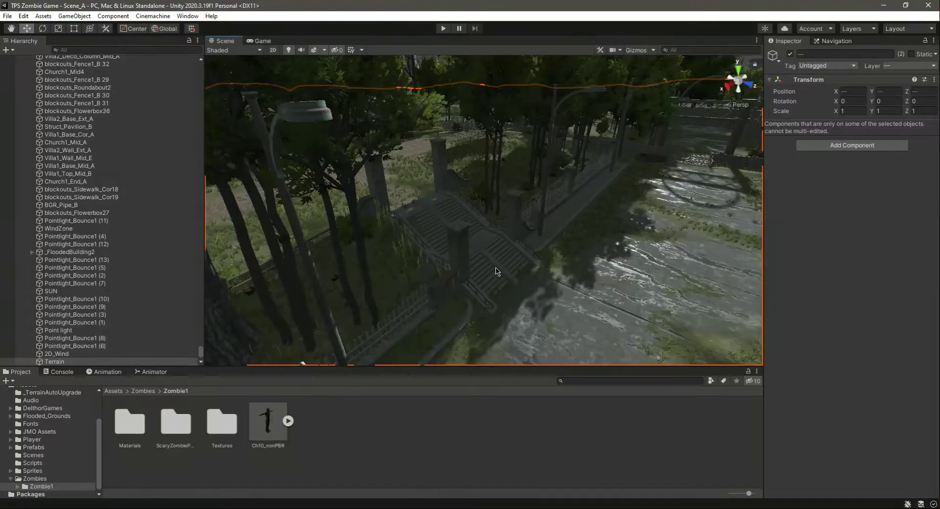
pyautogui.click(637, 316)
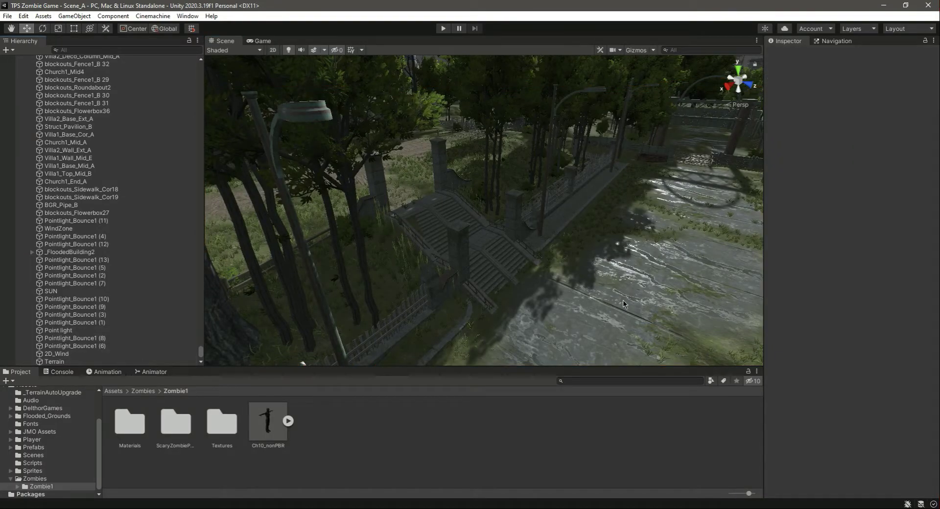
# - Show the scene gizmos and mark the Terrain object as Navigation Static with Generate OffMeshLinks enabled
pyautogui.click(54, 361)
pyautogui.moveTo(607, 299); pyautogui.dragTo(469, 283, button='right')
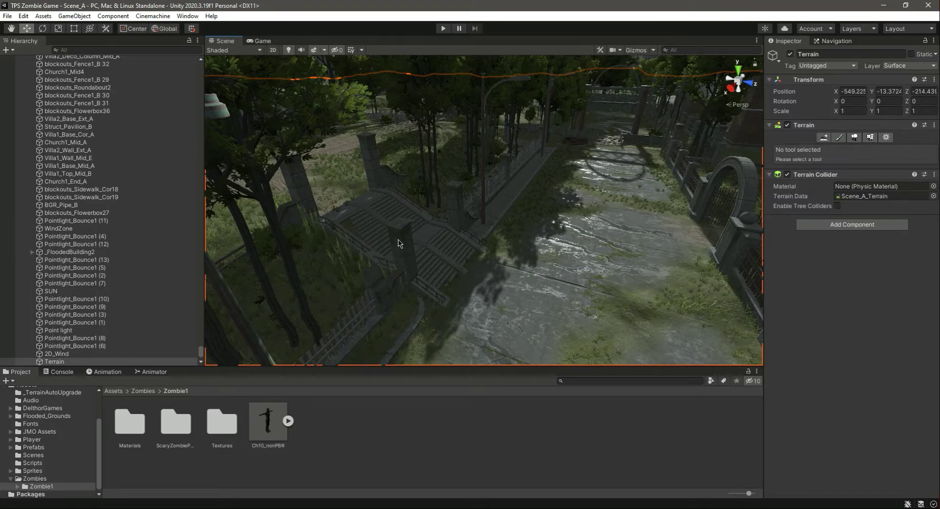
pyautogui.moveTo(581, 270); pyautogui.dragTo(561, 287, button='right')
pyautogui.click(74, 361)
pyautogui.scroll(-3, 69, 323)
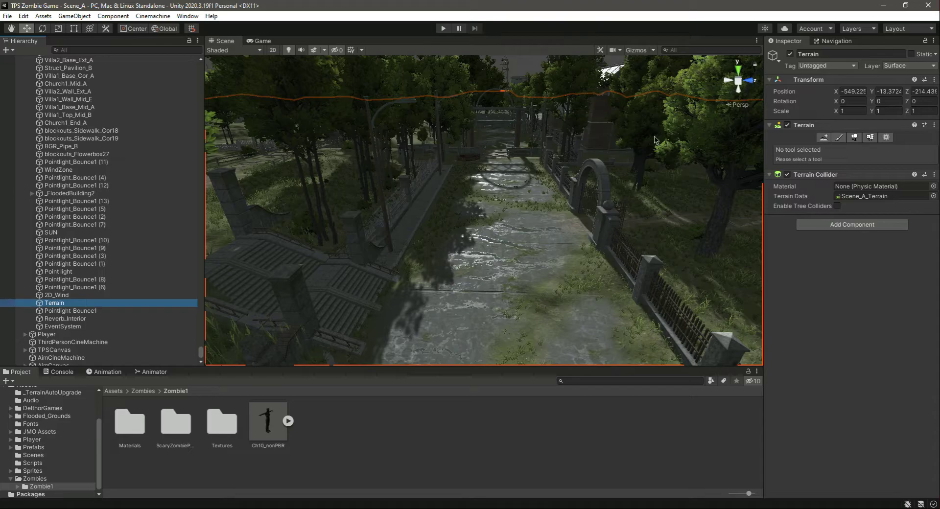
pyautogui.click(835, 42)
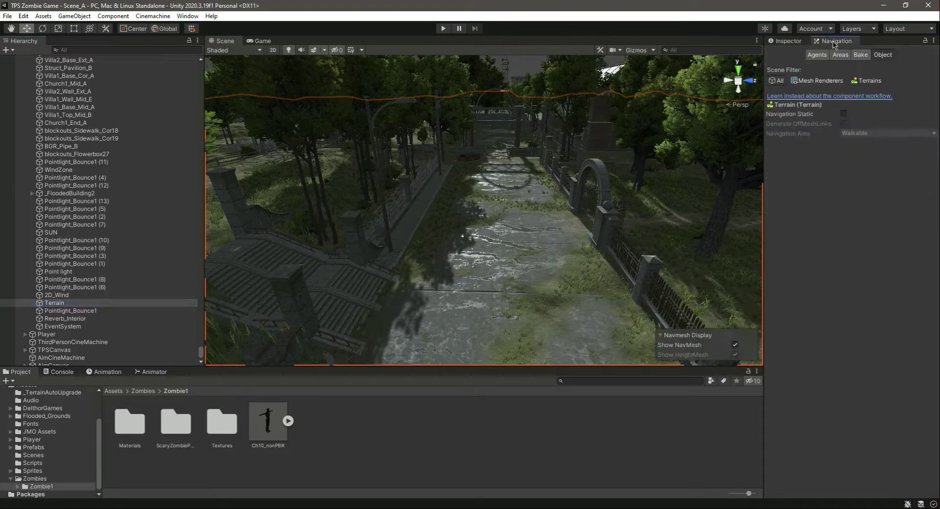
pyautogui.click(636, 51)
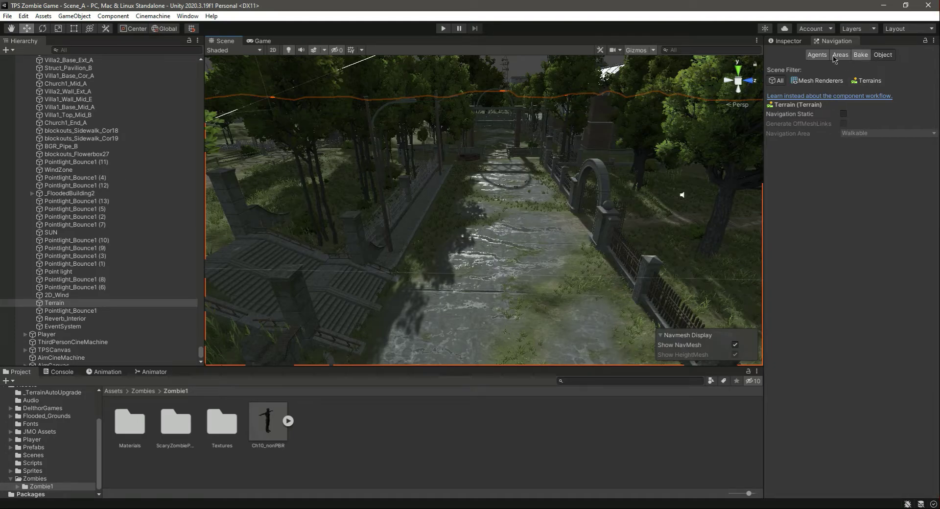
pyautogui.click(64, 304)
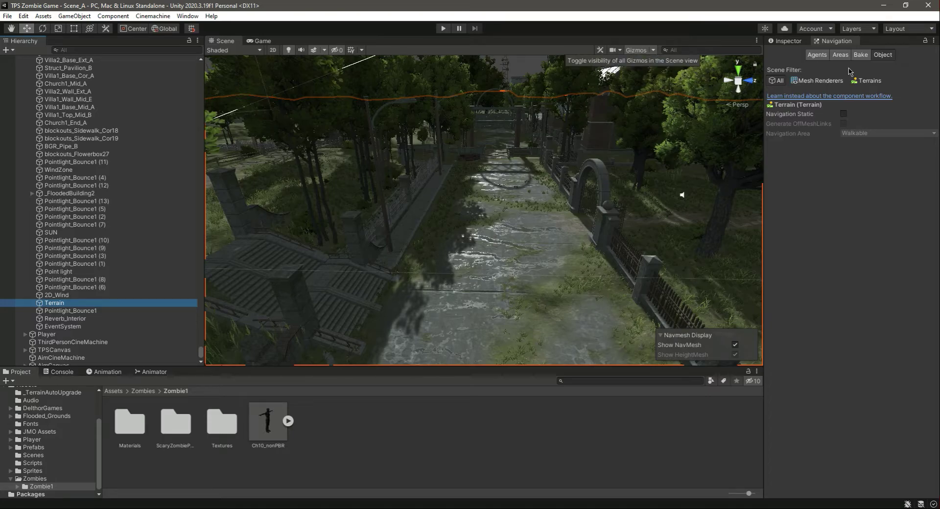
pyautogui.click(843, 114)
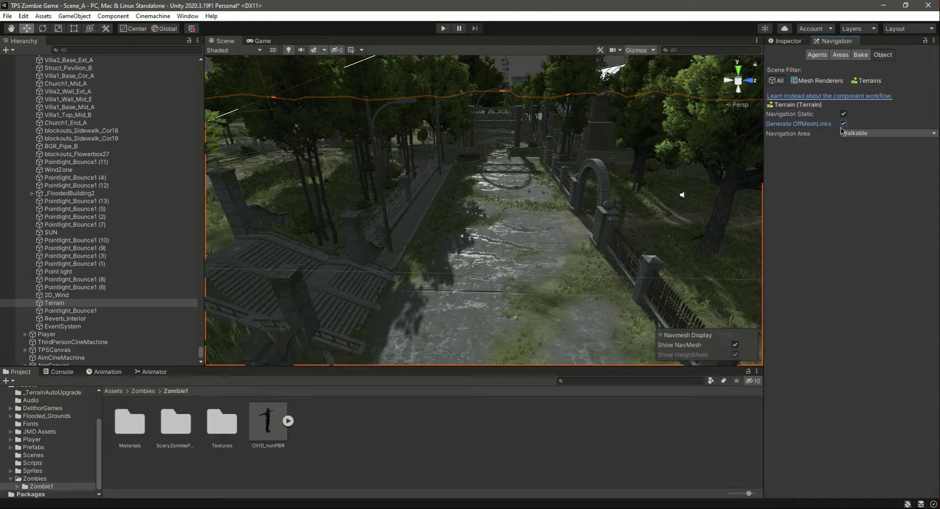
# - Bake the NavMesh with agent radius 0.5, agent height 2, max slope 45 and step height 0.4
pyautogui.click(860, 54)
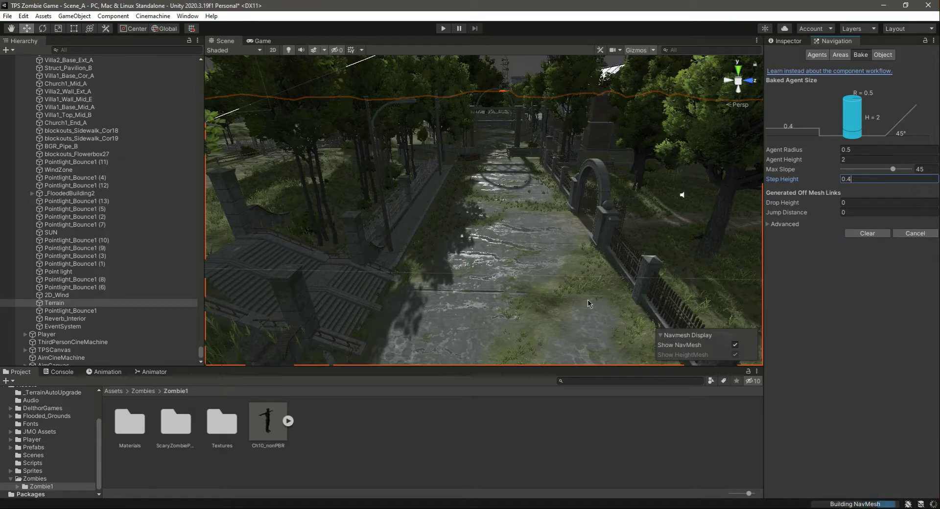
pyautogui.moveTo(578, 252); pyautogui.dragTo(558, 268, button='right')
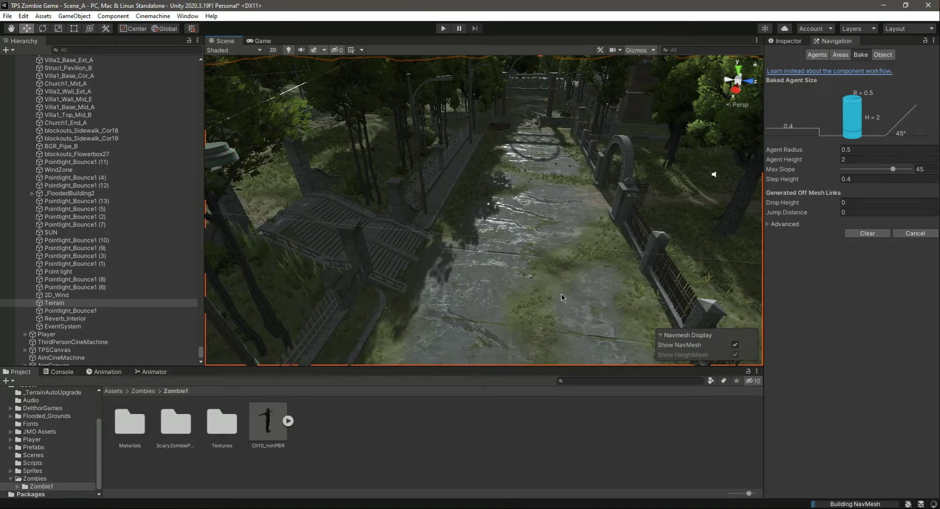
pyautogui.scroll(1, 561, 293)
pyautogui.scroll(1, 563, 293)
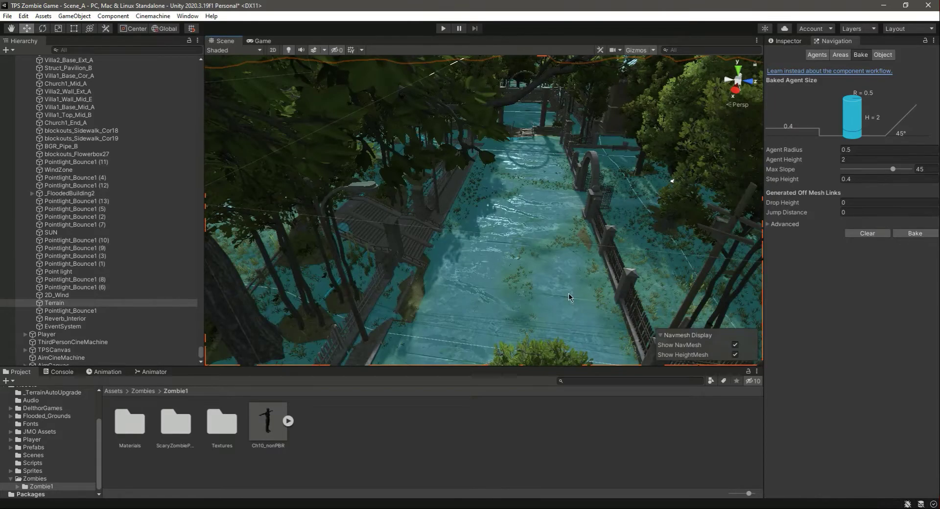
# - Check the baked NavMesh for gaps across the terrain, set the step height to 0.5 and bake it again
pyautogui.moveTo(547, 293); pyautogui.dragTo(343, 323, button='right')
pyautogui.moveTo(28, 317); pyautogui.dragTo(107, 311, button='right')
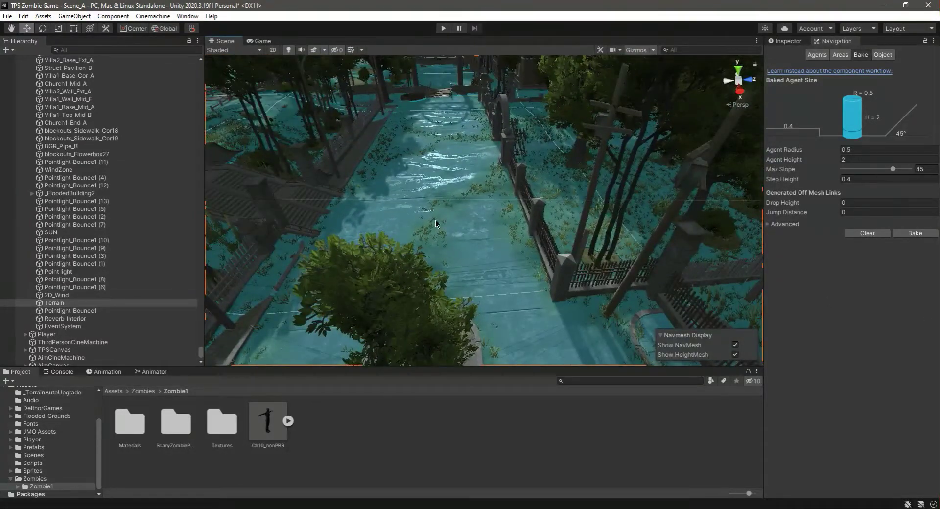
pyautogui.moveTo(471, 217); pyautogui.dragTo(746, 295, button='right')
pyautogui.scroll(8, 475, 266)
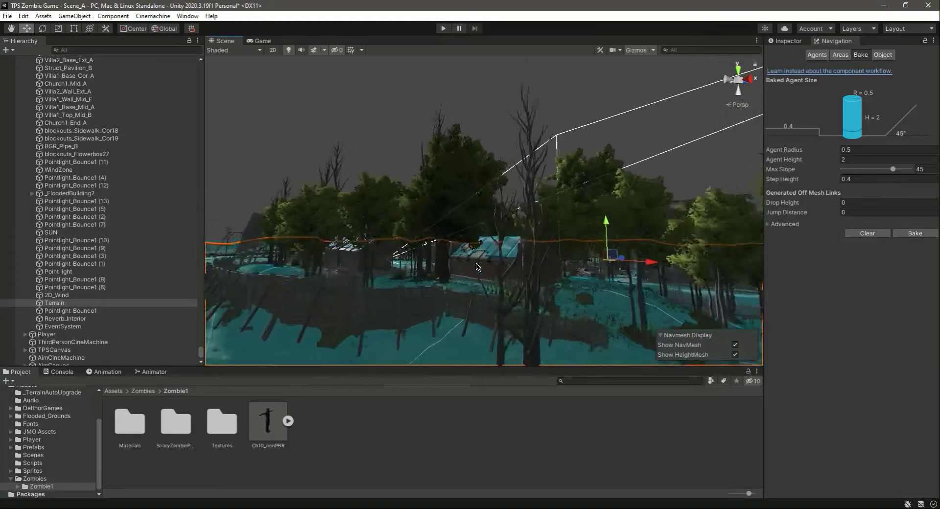
pyautogui.scroll(10, 475, 266)
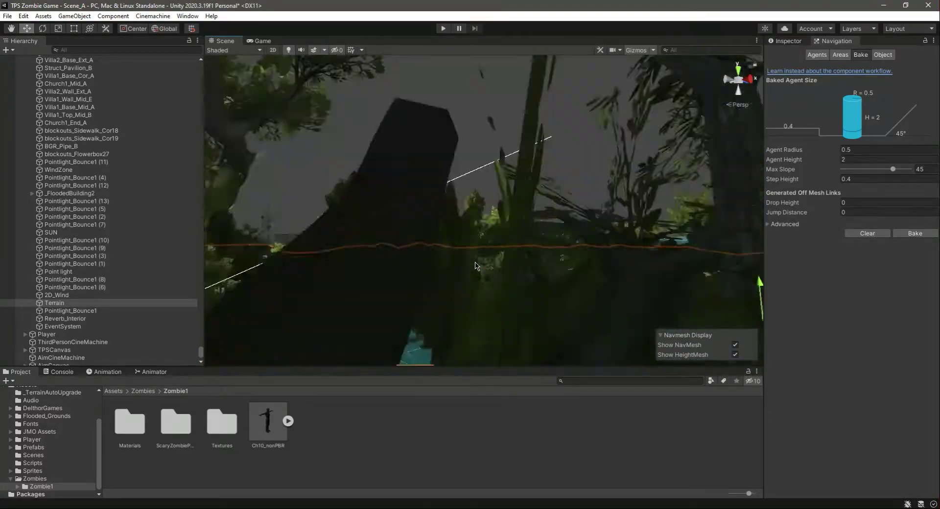
pyautogui.moveTo(475, 265); pyautogui.dragTo(430, 158, button='right')
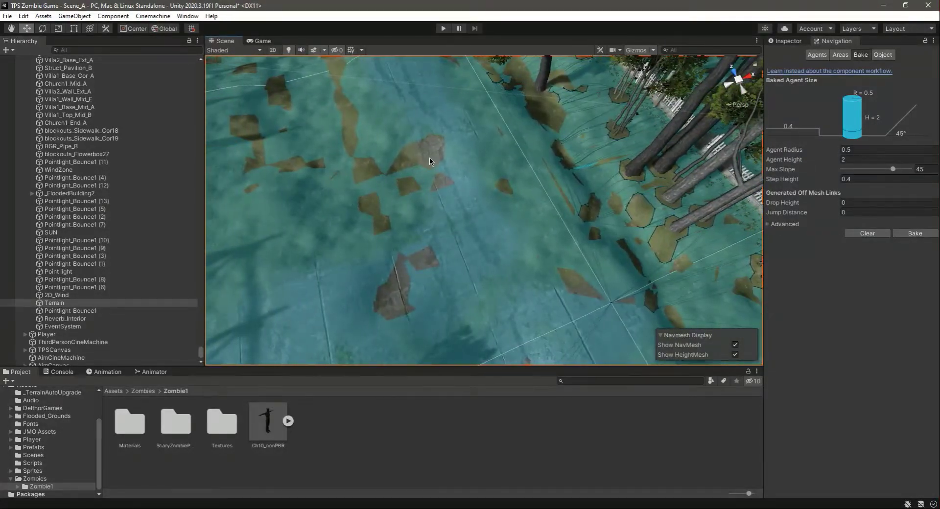
pyautogui.moveTo(509, 231); pyautogui.dragTo(435, 235, button='right')
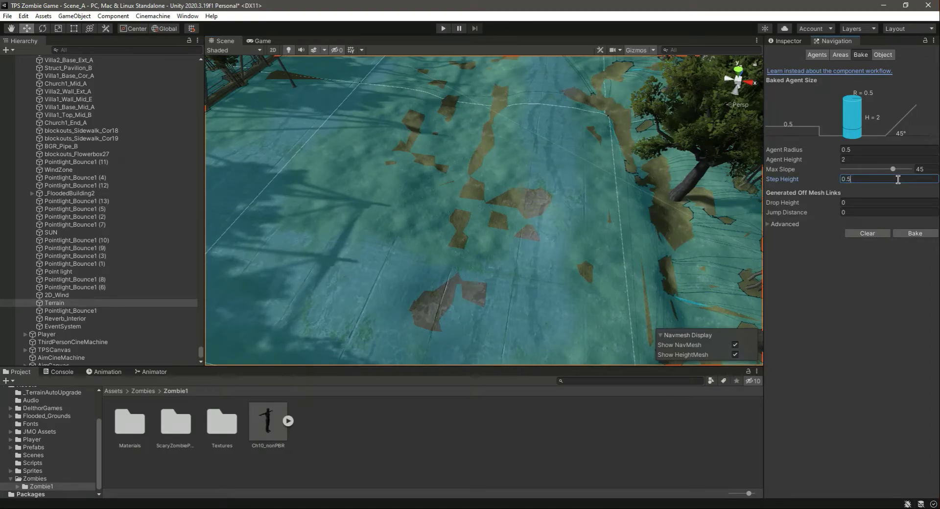
pyautogui.click(914, 234)
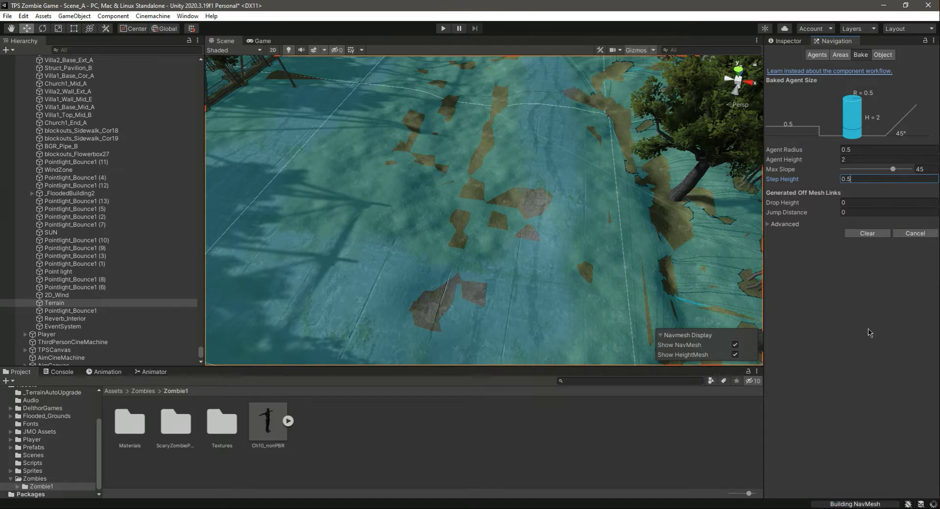
# - Examine the rebaked NavMesh along the road and around the planted median, then return to the Inspector and deselect the Terrain
pyautogui.moveTo(611, 318); pyautogui.dragTo(495, 324, button='right')
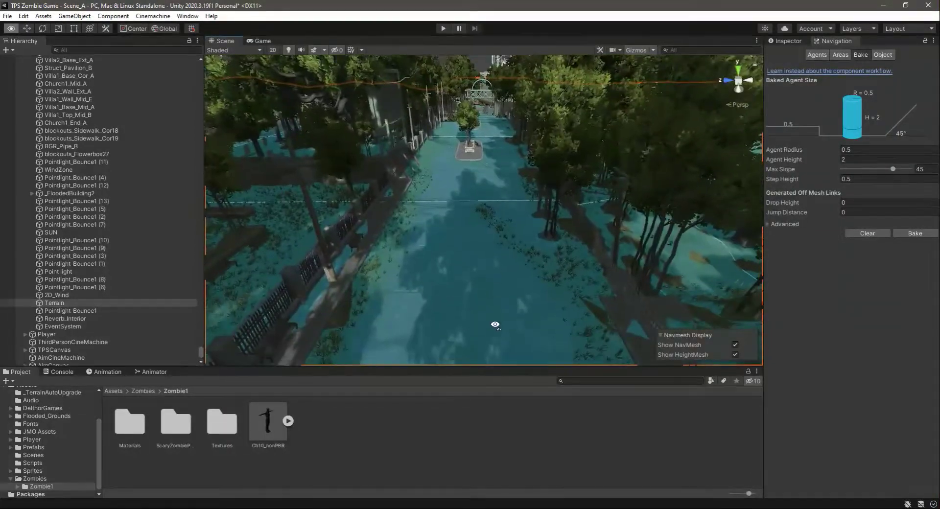
pyautogui.moveTo(556, 270); pyautogui.dragTo(358, 259, button='right')
pyautogui.moveTo(484, 274); pyautogui.dragTo(724, 211, button='right')
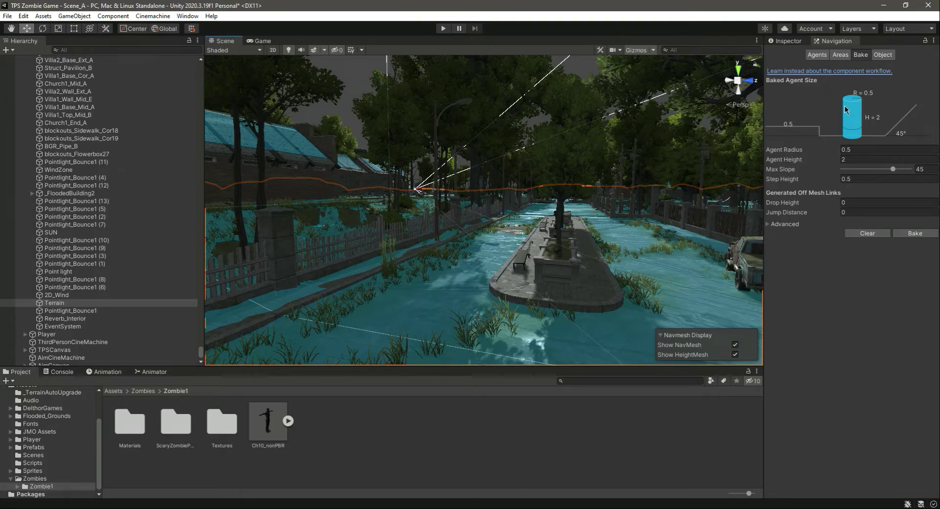
pyautogui.click(796, 43)
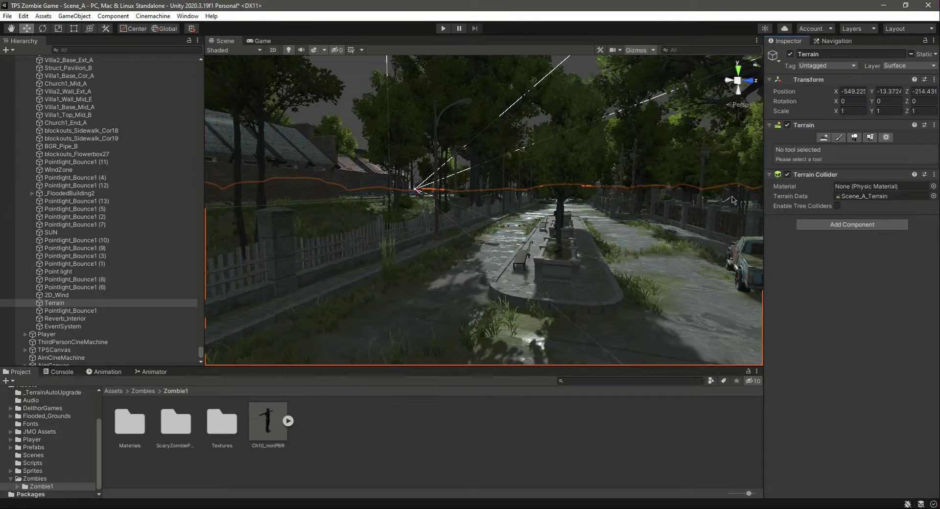
pyautogui.click(430, 458)
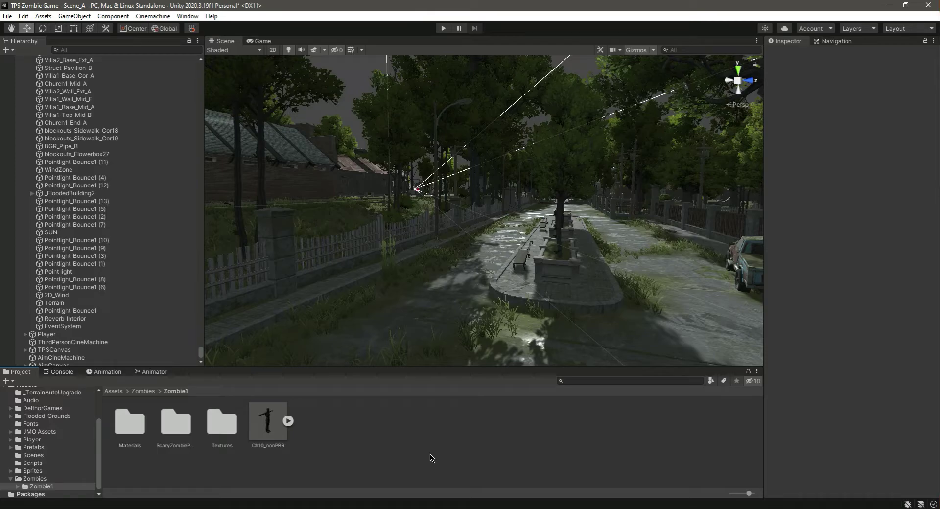